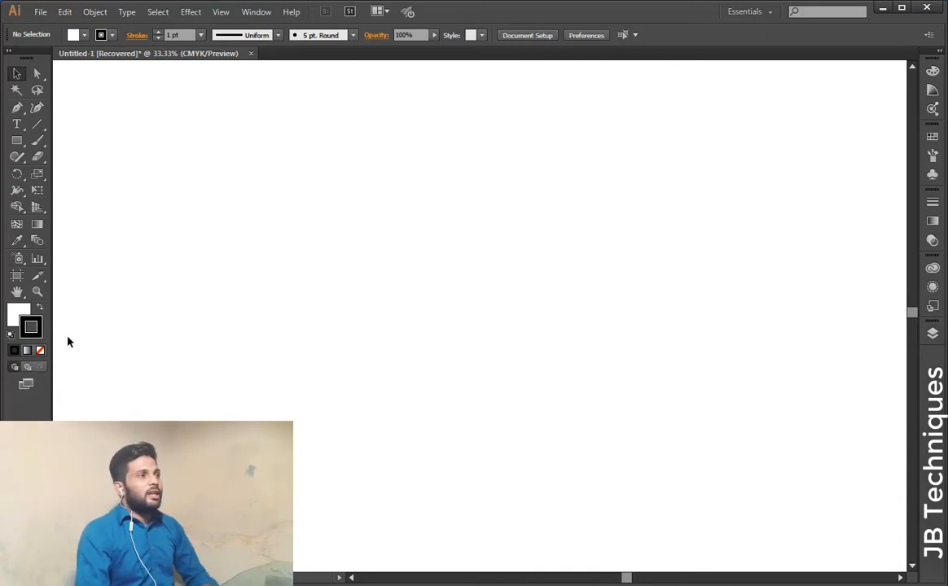
# - Draw a circle about 1758 pt in diameter in the middle of the canvas and fill it blue
pyautogui.click(18, 141)
pyautogui.click(19, 144)
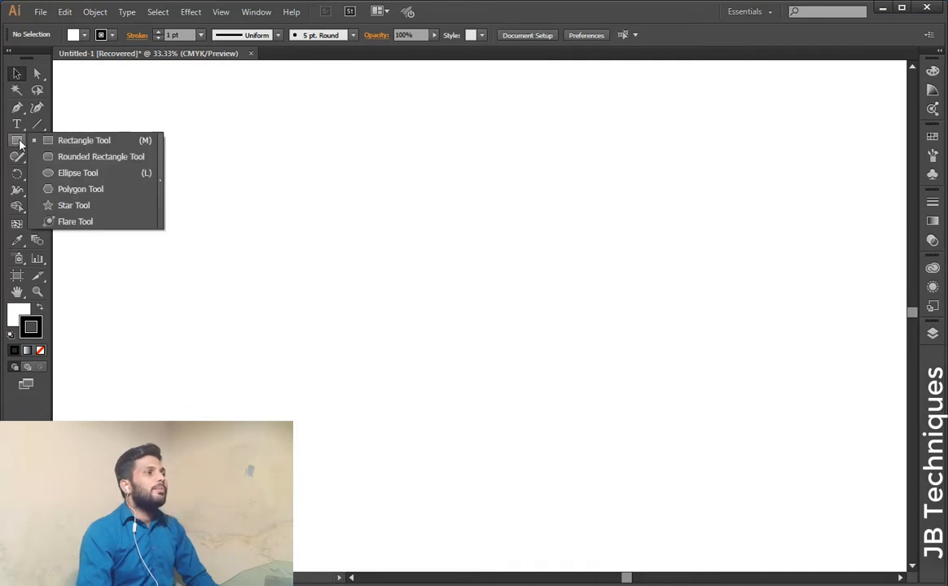
pyautogui.click(69, 173)
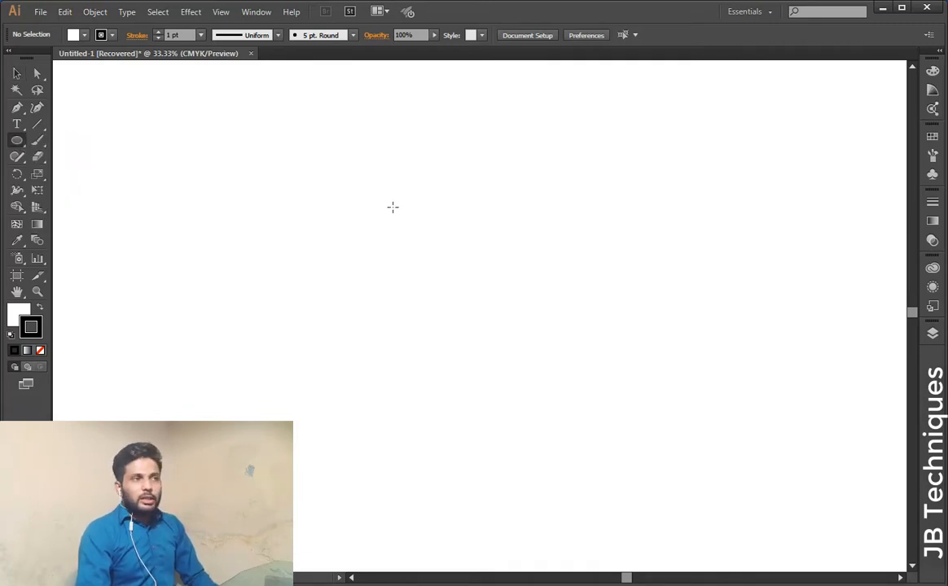
pyautogui.moveTo(375, 213)
pyautogui.mouseDown()
pyautogui.moveTo(560, 307)
pyautogui.moveTo(538, 303)
pyautogui.moveTo(652, 448)
pyautogui.moveTo(640, 432)
pyautogui.mouseUp()
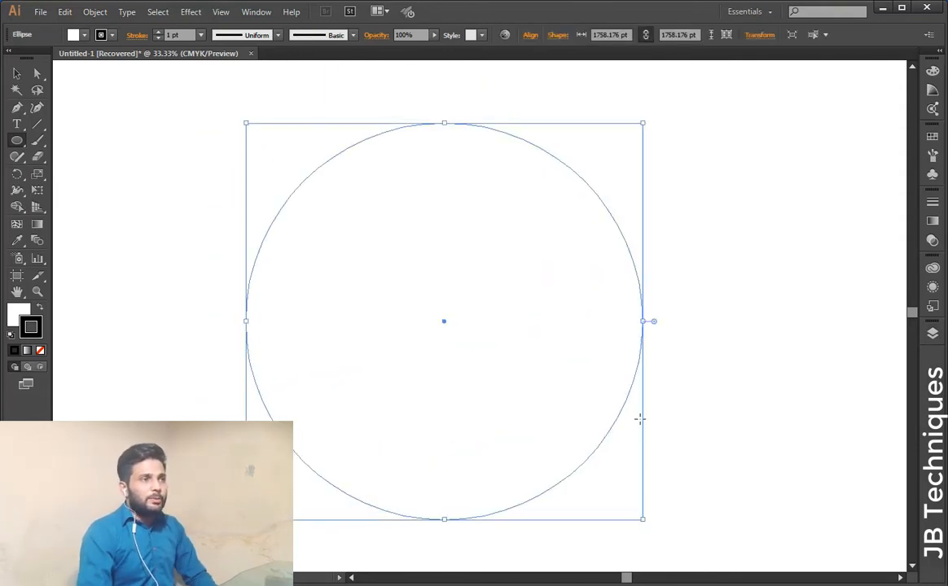
pyautogui.click(74, 35)
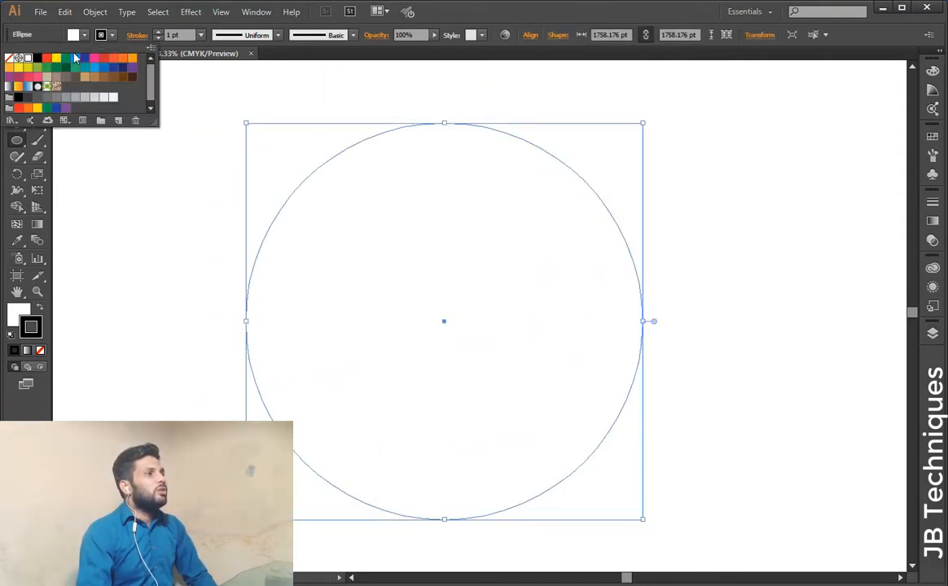
pyautogui.click(75, 58)
# - Set the circle's stroke weight to 20 pt and deselect it
pyautogui.moveTo(184, 33)
pyautogui.mouseDown()
pyautogui.moveTo(156, 27)
pyautogui.moveTo(179, 34)
pyautogui.moveTo(166, 30)
pyautogui.mouseUp()
pyautogui.write('10')
pyautogui.press('Return')
pyautogui.write('20')
pyautogui.press('Return')
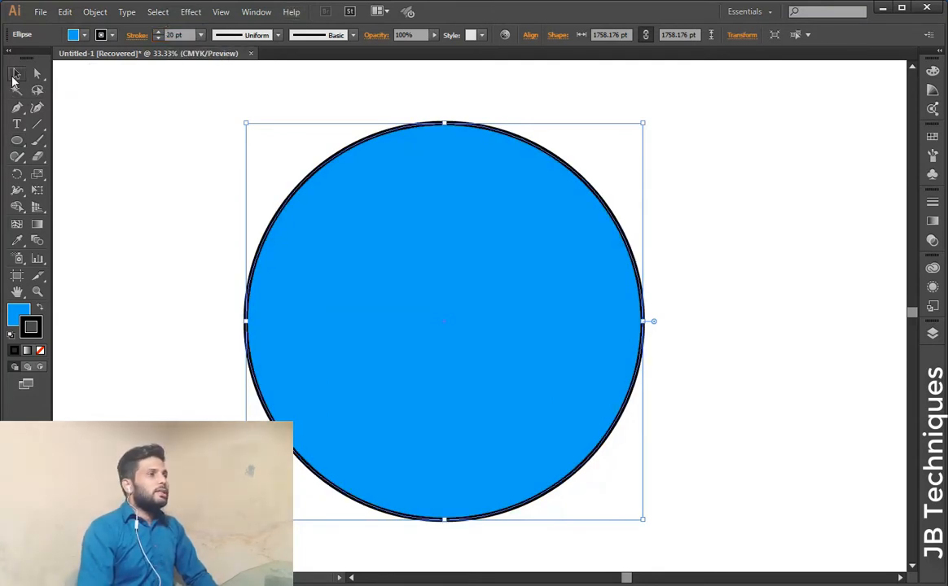
pyautogui.click(17, 74)
pyautogui.click(251, 167)
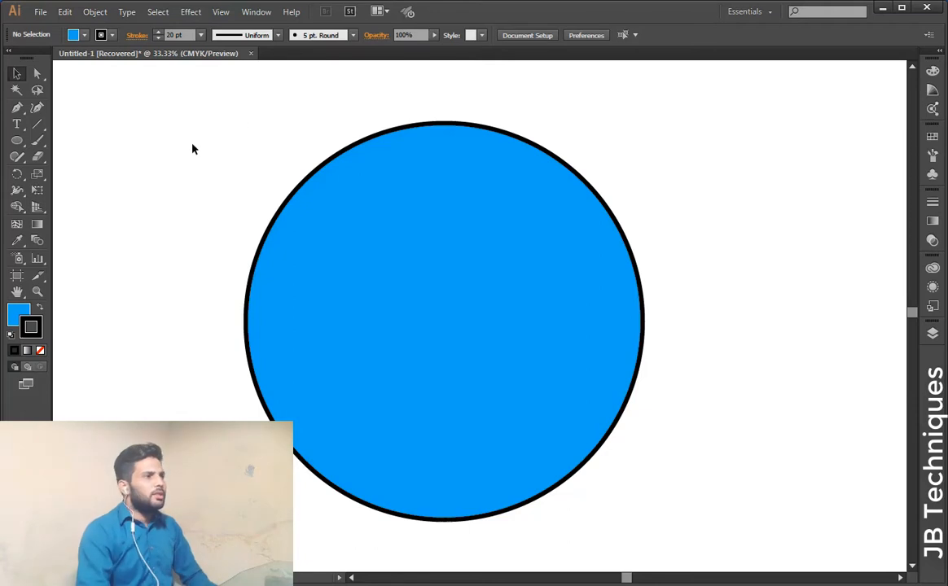
# - Draw a large five-pointed star over the blue circle, fill it yellow and deselect it
pyautogui.moveTo(17, 140); pyautogui.dragTo(67, 188)
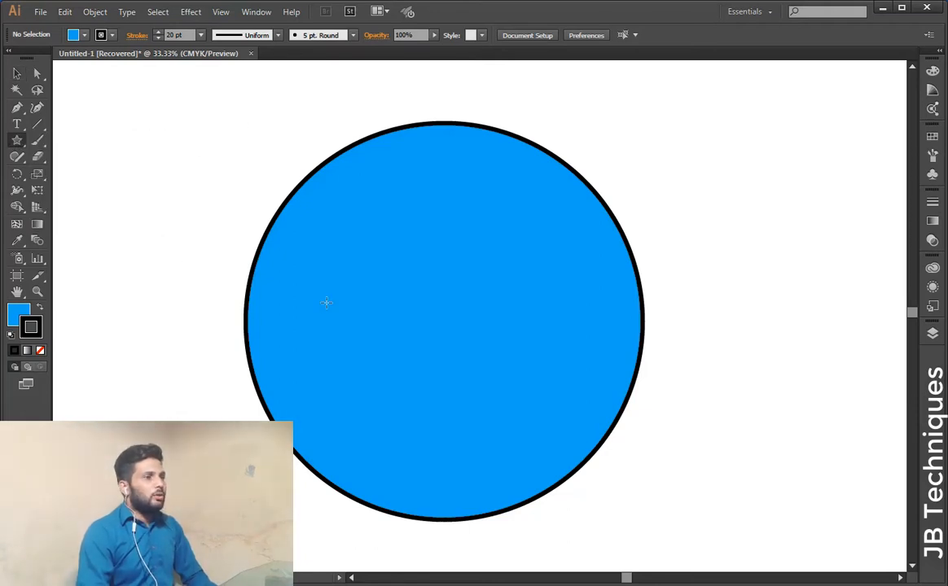
pyautogui.moveTo(426, 312); pyautogui.dragTo(671, 475)
pyautogui.click(84, 35)
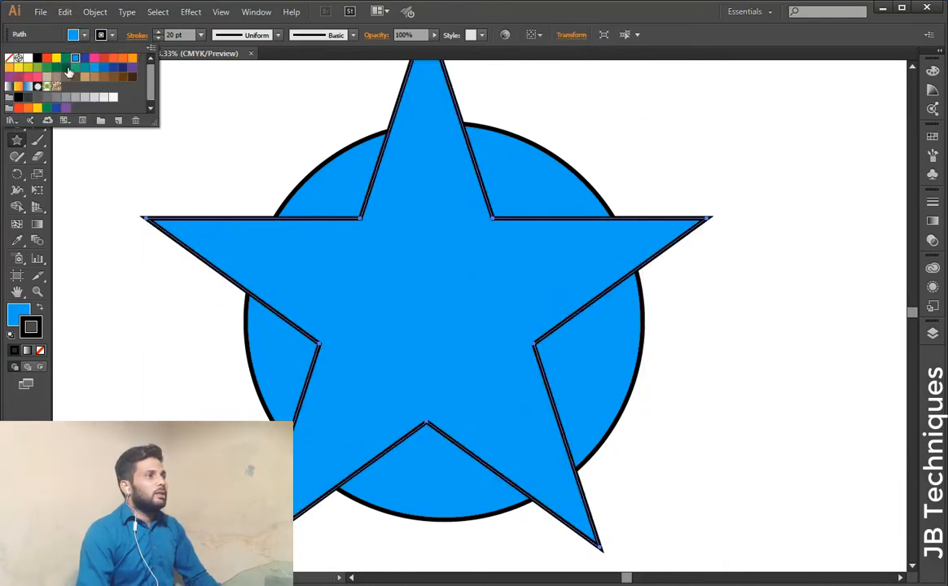
pyautogui.click(54, 59)
pyautogui.click(16, 74)
pyautogui.click(252, 139)
pyautogui.scroll(1, 277, 168)
pyautogui.hotkey('ctrl', '-')
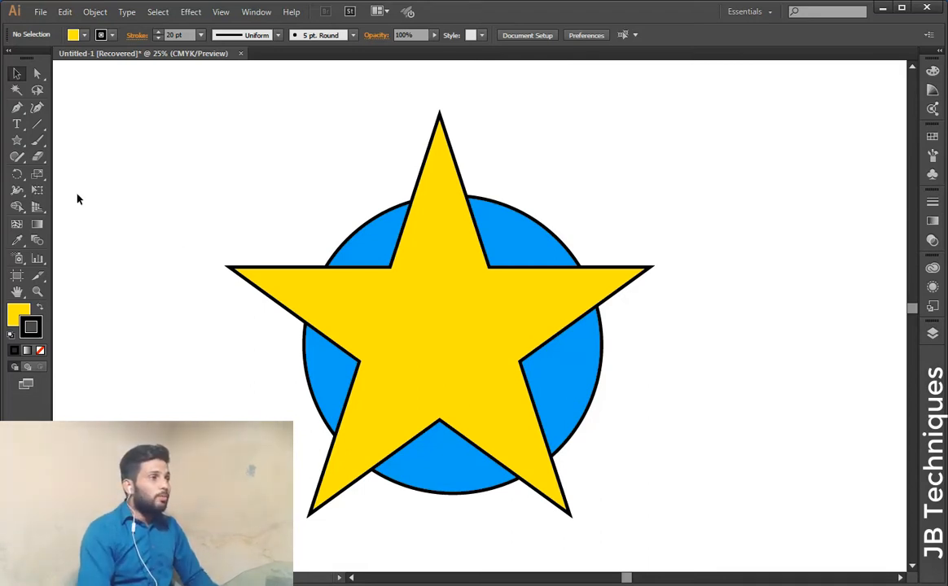
# - Draw a rounded rectangle about 3668 by 2028 pt over the star and circle and fill it red
pyautogui.moveTo(16, 127); pyautogui.dragTo(62, 160)
pyautogui.moveTo(131, 147); pyautogui.dragTo(751, 488)
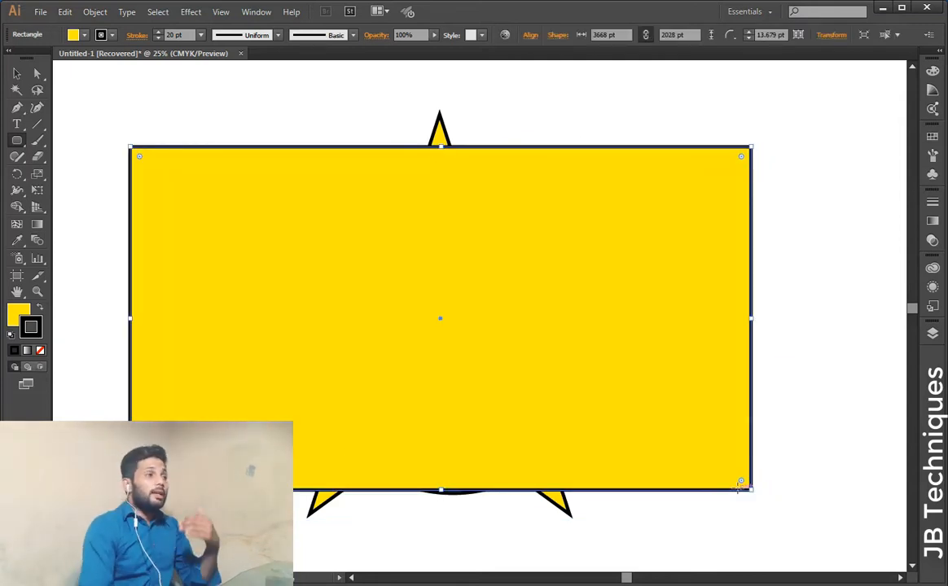
pyautogui.click(84, 35)
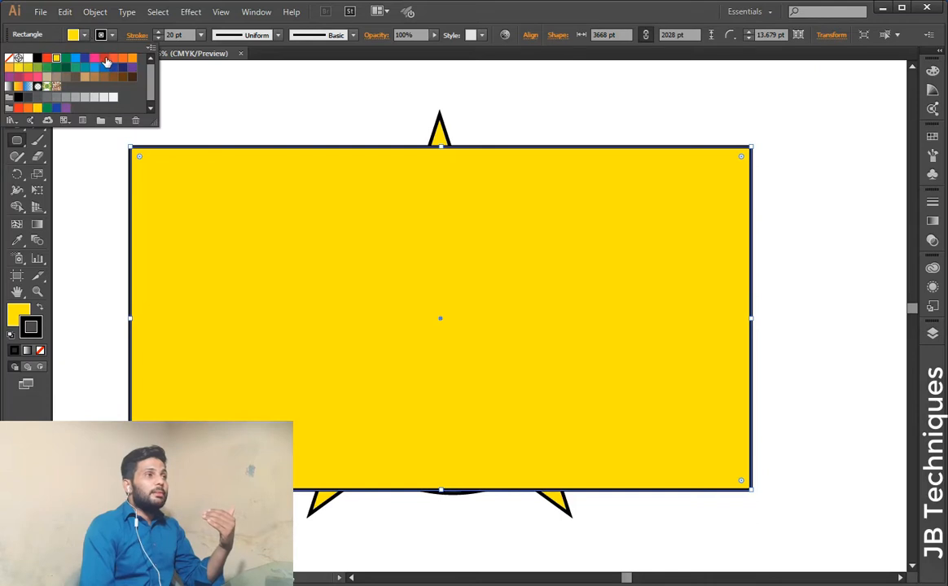
pyautogui.click(106, 62)
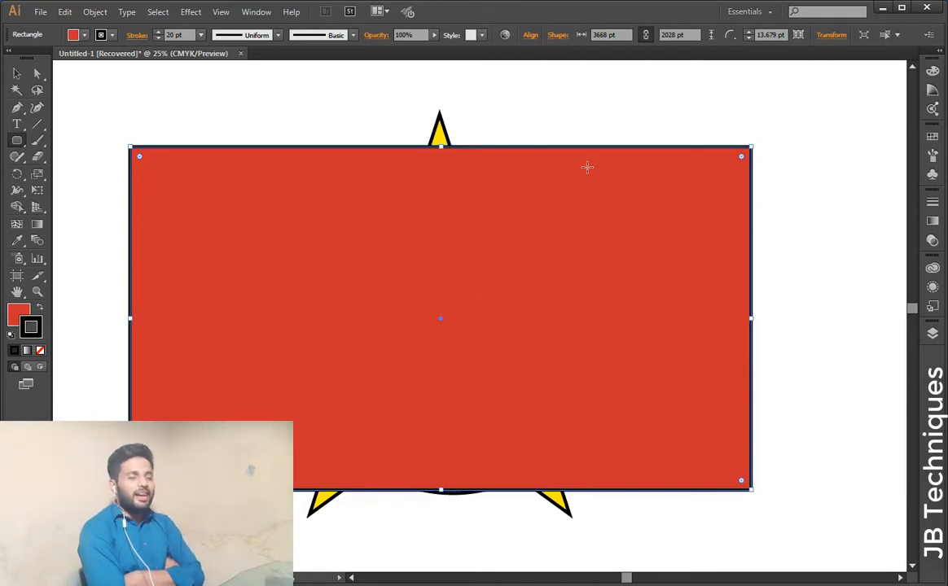
# - Delete the circle, star and rounded rectangle from the canvas together
pyautogui.click(16, 73)
pyautogui.moveTo(78, 84); pyautogui.dragTo(878, 523)
pyautogui.press('Delete')
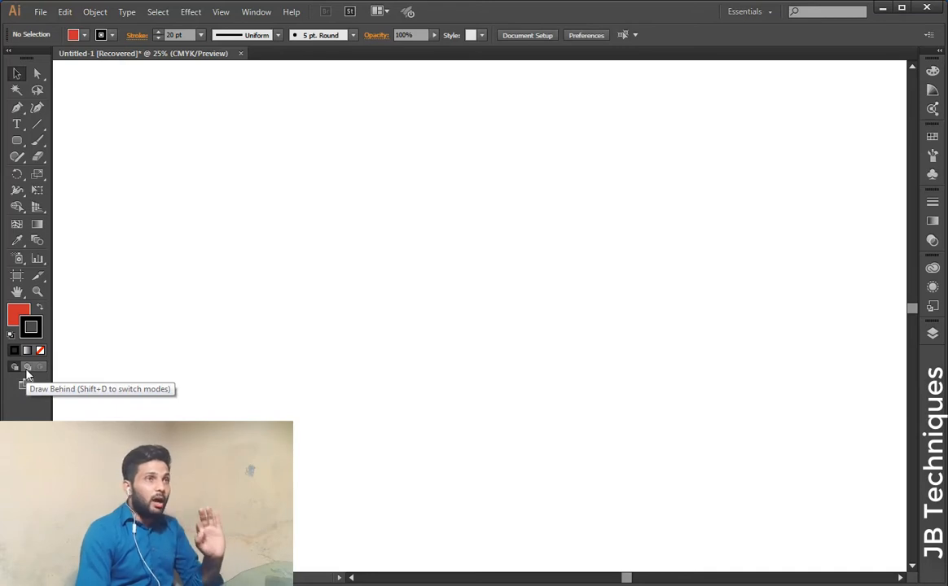
# - In Draw Behind mode, draw a circle about 2120 pt in diameter and fill it blue
pyautogui.moveTo(16, 140); pyautogui.dragTo(73, 173)
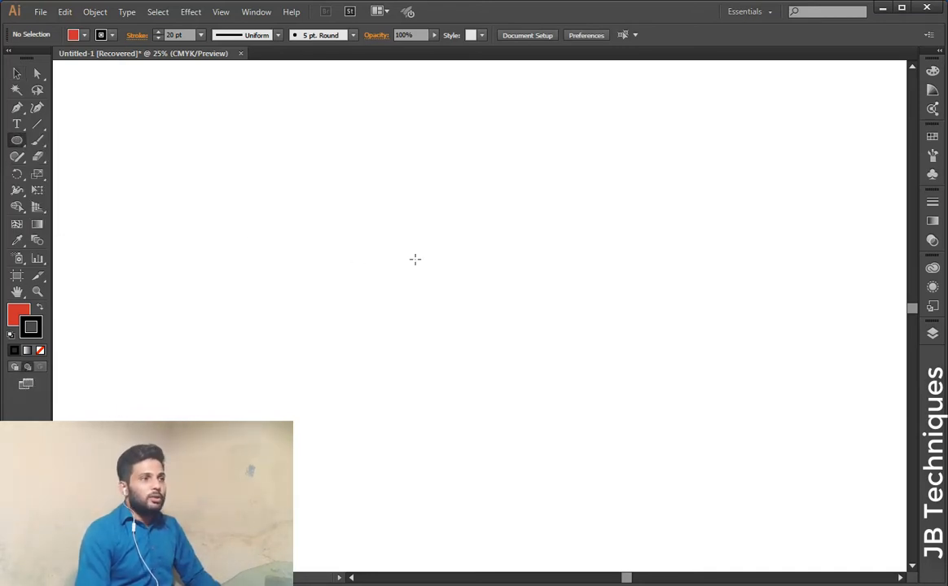
pyautogui.moveTo(423, 210)
pyautogui.mouseDown()
pyautogui.moveTo(465, 266)
pyautogui.moveTo(565, 313)
pyautogui.moveTo(619, 406)
pyautogui.moveTo(638, 487)
pyautogui.mouseUp()
pyautogui.click(86, 36)
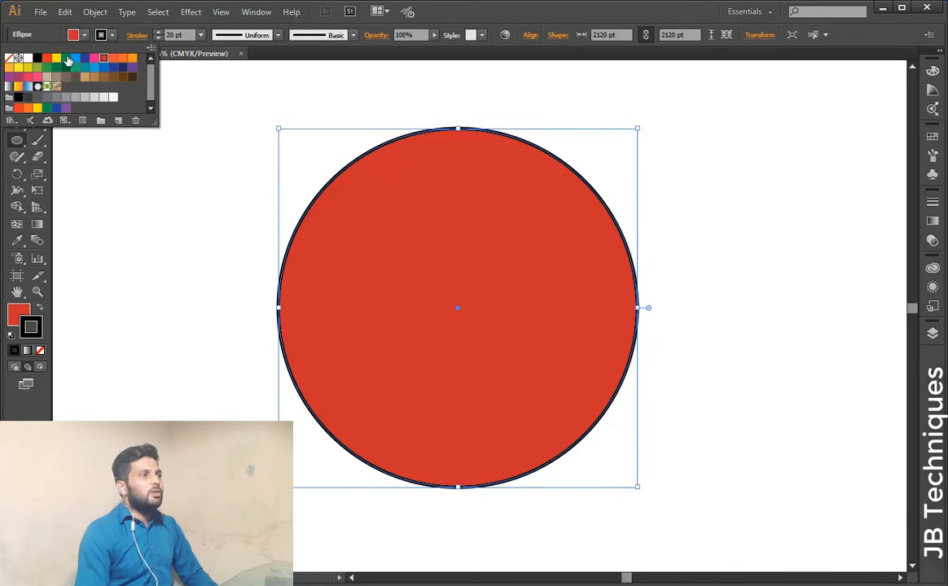
pyautogui.click(95, 52)
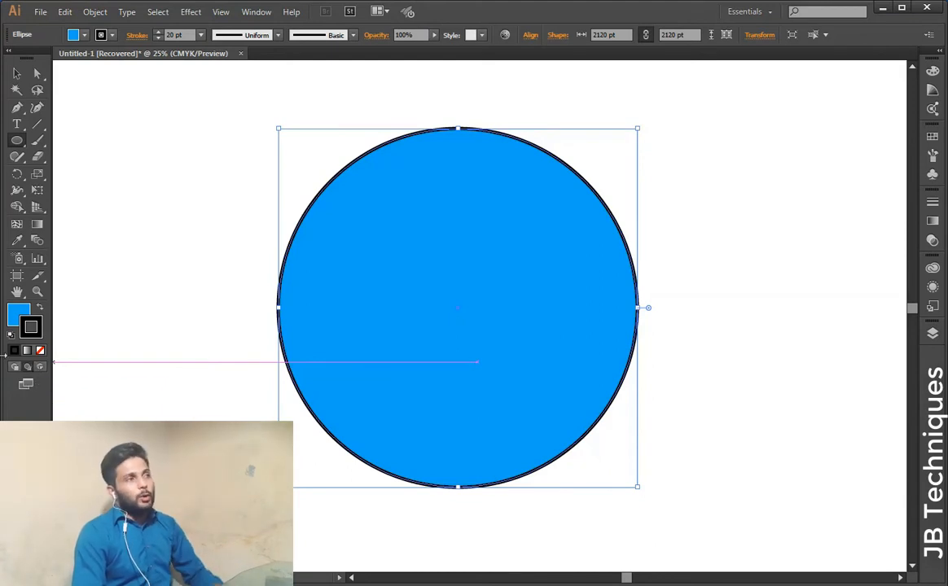
# - Draw a five-pointed star behind the circle from its centre, with the points extending past its edge, and fill it yellow
pyautogui.moveTo(16, 140); pyautogui.dragTo(68, 205)
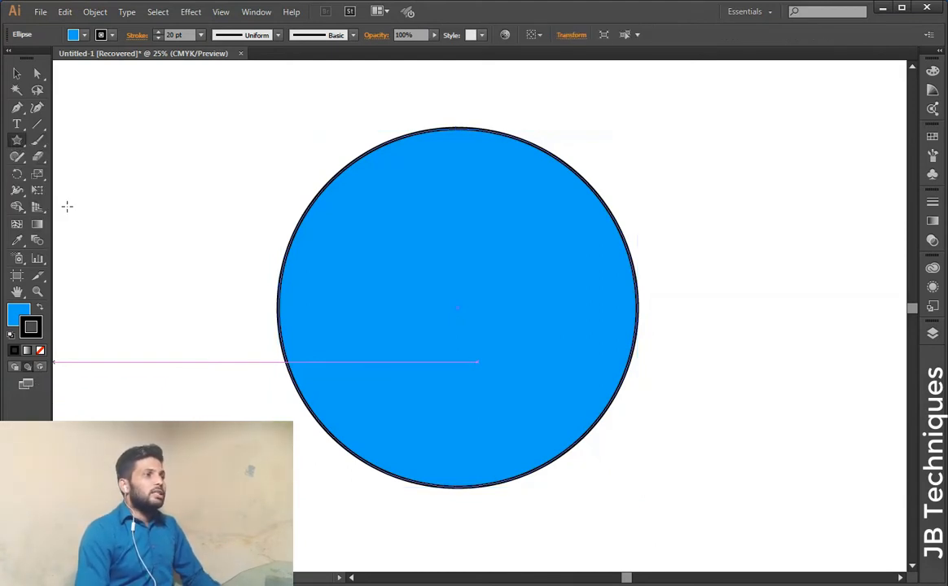
pyautogui.moveTo(459, 306); pyautogui.dragTo(666, 413)
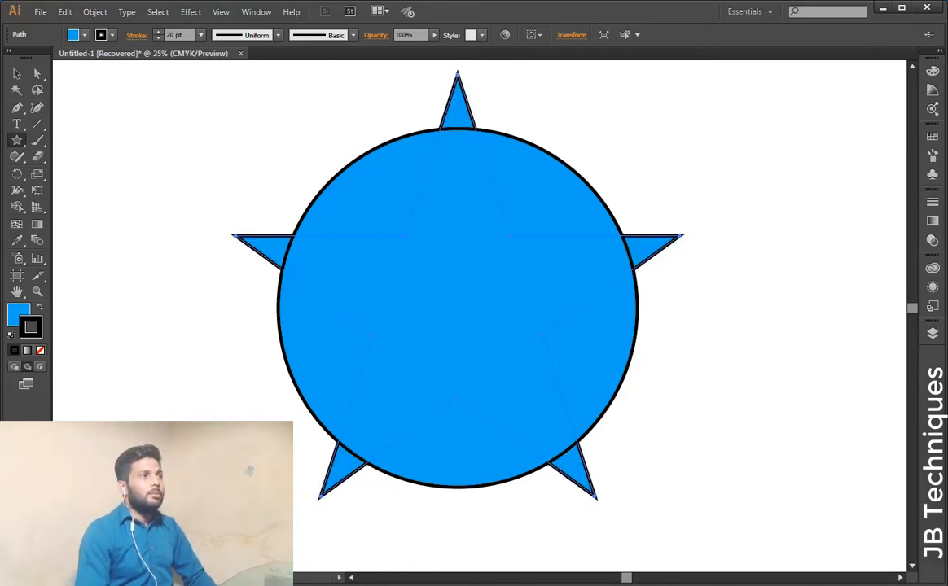
pyautogui.click(85, 35)
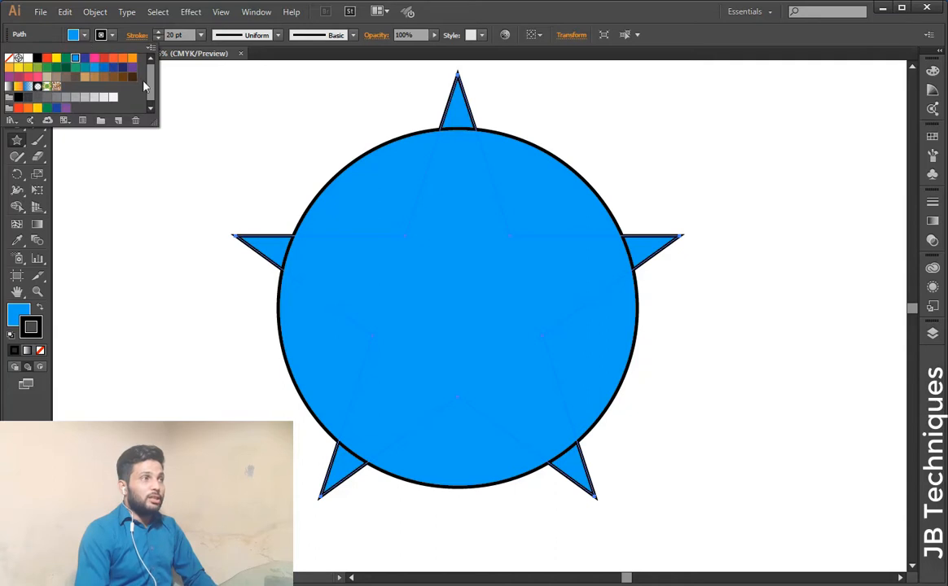
pyautogui.click(56, 57)
pyautogui.press('Escape')
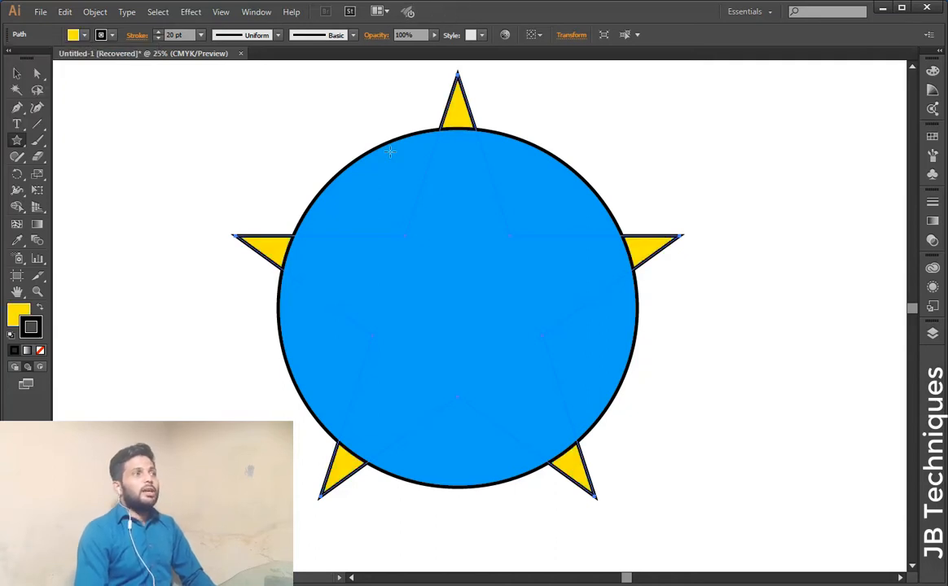
pyautogui.click(16, 74)
pyautogui.click(239, 144)
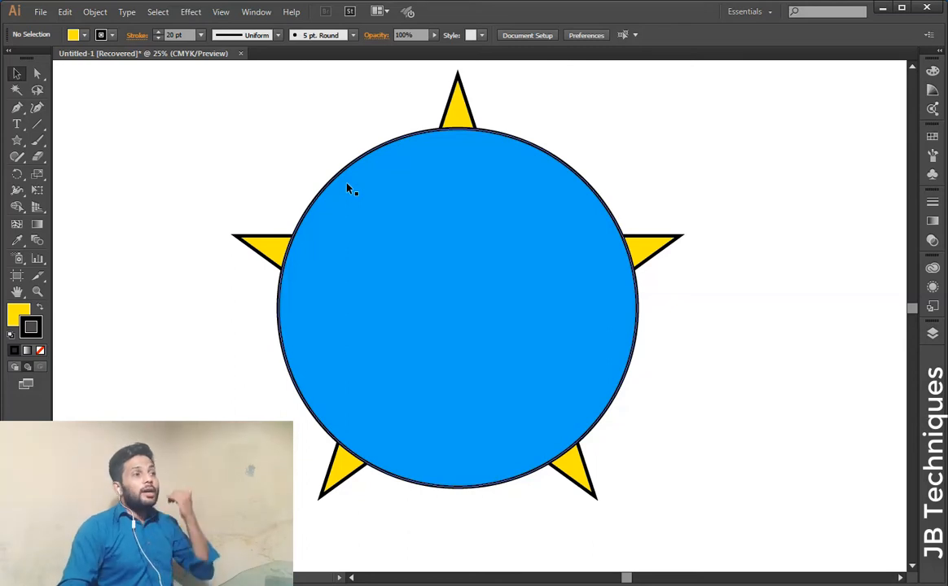
# - Draw a rectangle about 3544 by 2821 pt behind the star and circle and fill it red
pyautogui.moveTo(16, 140); pyautogui.dragTo(49, 140)
pyautogui.moveTo(165, 75); pyautogui.dragTo(757, 514)
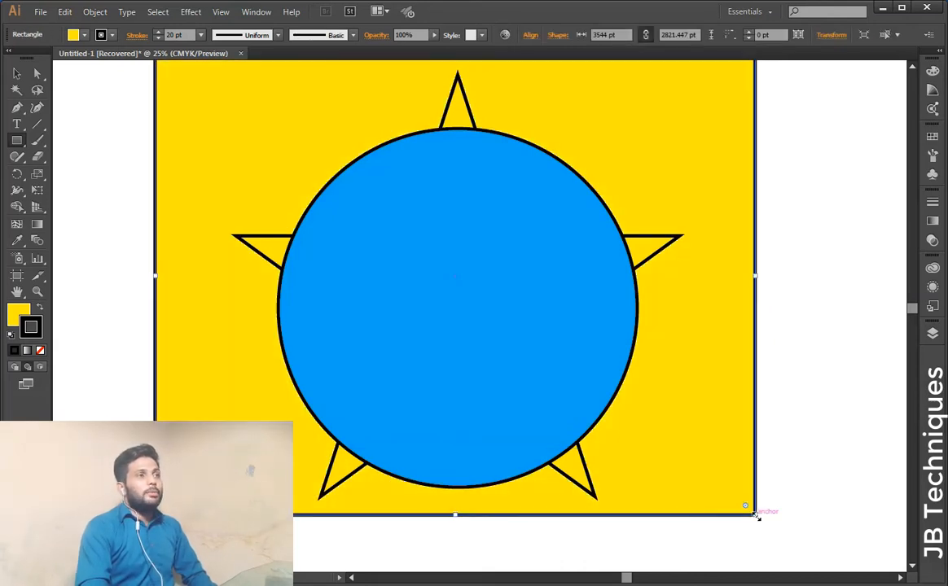
pyautogui.click(85, 35)
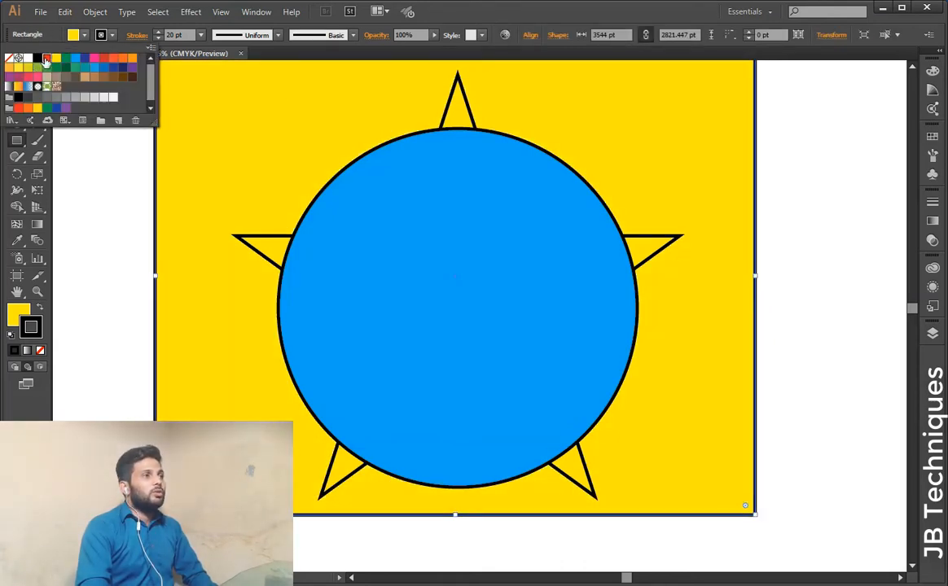
pyautogui.click(46, 57)
pyautogui.click(834, 163)
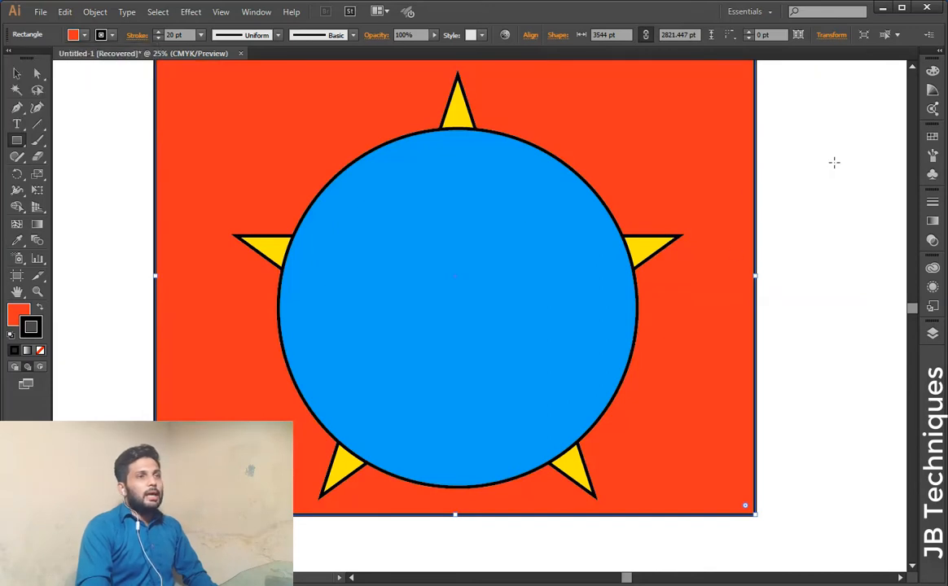
pyautogui.scroll(2, 834, 163)
pyautogui.scroll(-1, 834, 163)
pyautogui.scroll(-1, 834, 163)
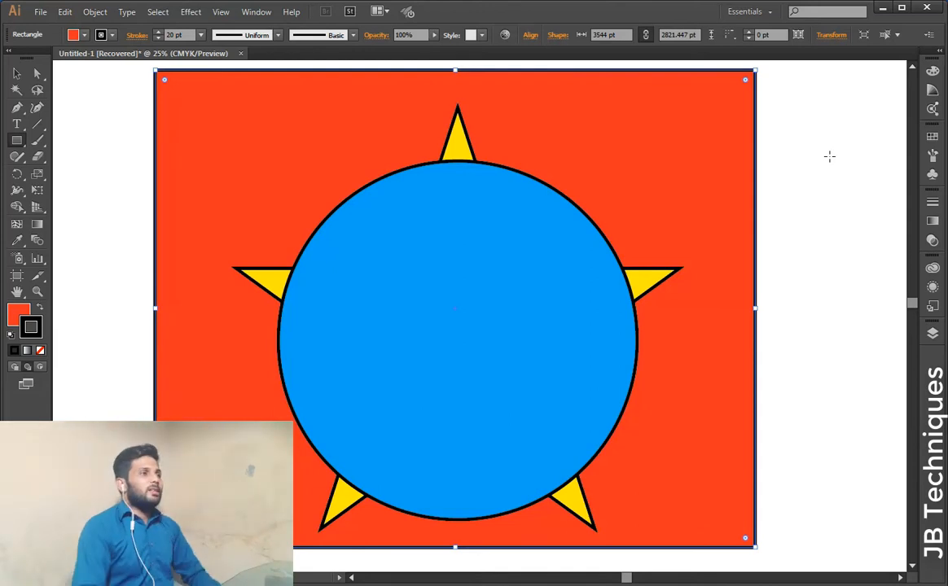
# - Delete the rectangle, star and circle from the canvas together
pyautogui.click(23, 73)
pyautogui.moveTo(117, 67); pyautogui.dragTo(824, 554)
pyautogui.press('Delete')
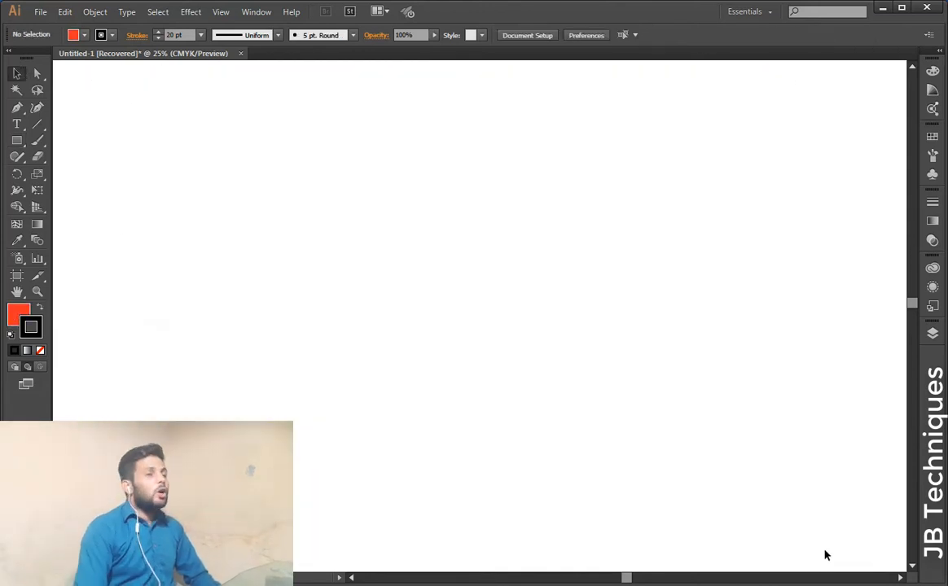
# - Draw a large upright five-pointed star with a red fill in the middle of the canvas
pyautogui.click(17, 157)
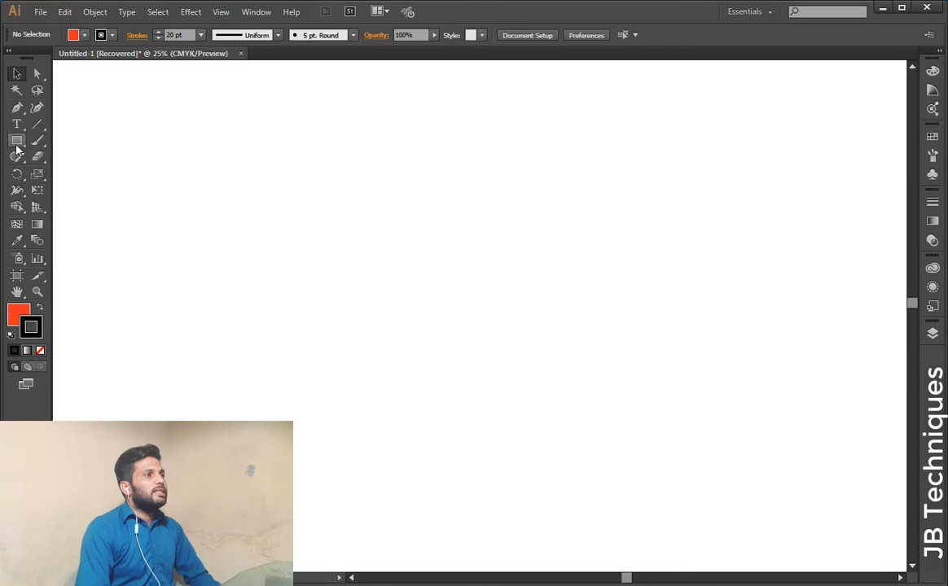
pyautogui.click(17, 145)
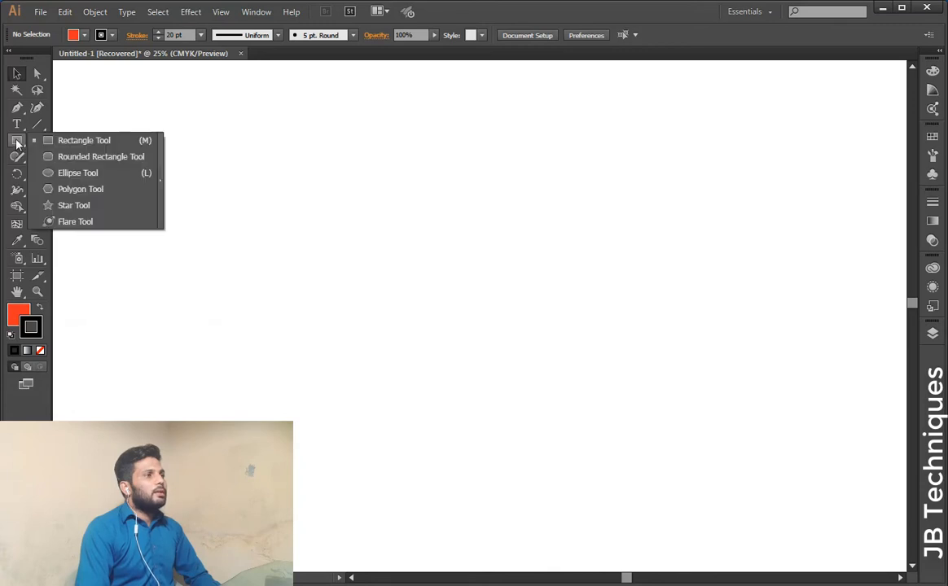
pyautogui.click(65, 188)
pyautogui.moveTo(438, 244); pyautogui.dragTo(646, 452)
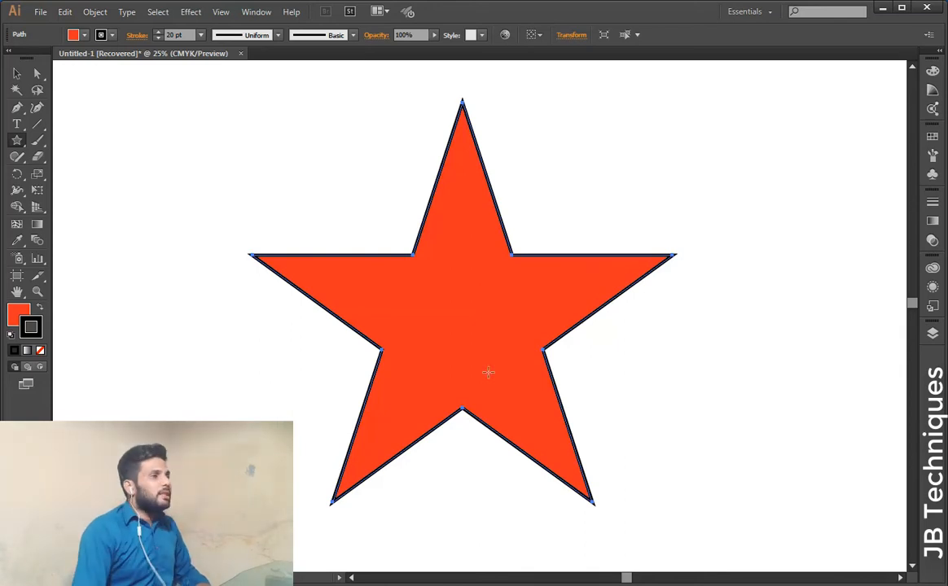
# - Draw seven more red stars of various sizes and rotations around and overlapping the large central star
pyautogui.moveTo(135, 123)
pyautogui.mouseDown()
pyautogui.moveTo(337, 319)
pyautogui.moveTo(245, 248)
pyautogui.moveTo(312, 247)
pyautogui.moveTo(318, 187)
pyautogui.mouseUp()
pyautogui.moveTo(250, 355); pyautogui.dragTo(399, 364)
pyautogui.moveTo(463, 445); pyautogui.dragTo(589, 509)
pyautogui.moveTo(589, 299); pyautogui.dragTo(702, 338)
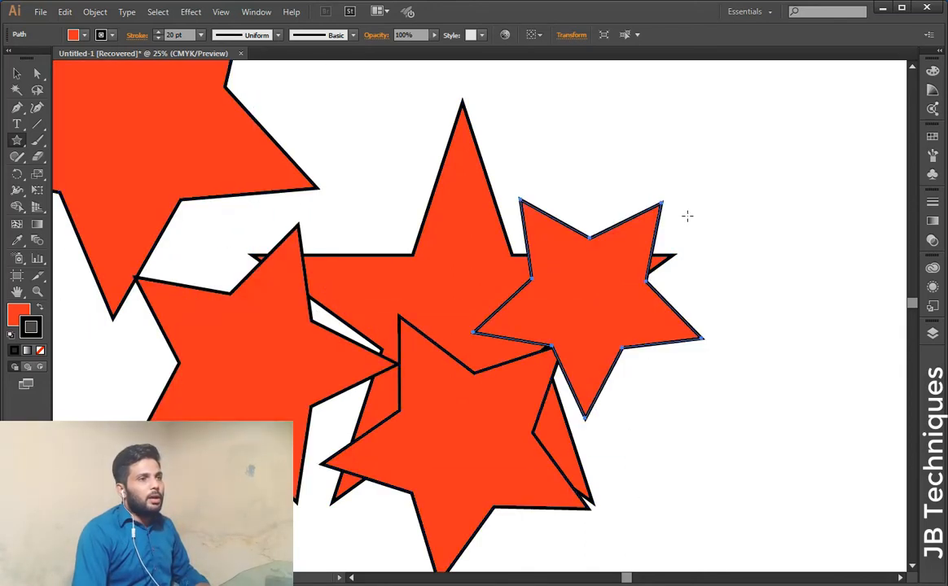
pyautogui.moveTo(687, 217); pyautogui.dragTo(837, 292)
pyautogui.moveTo(450, 141); pyautogui.dragTo(485, 167)
pyautogui.moveTo(726, 372); pyautogui.dragTo(720, 289)
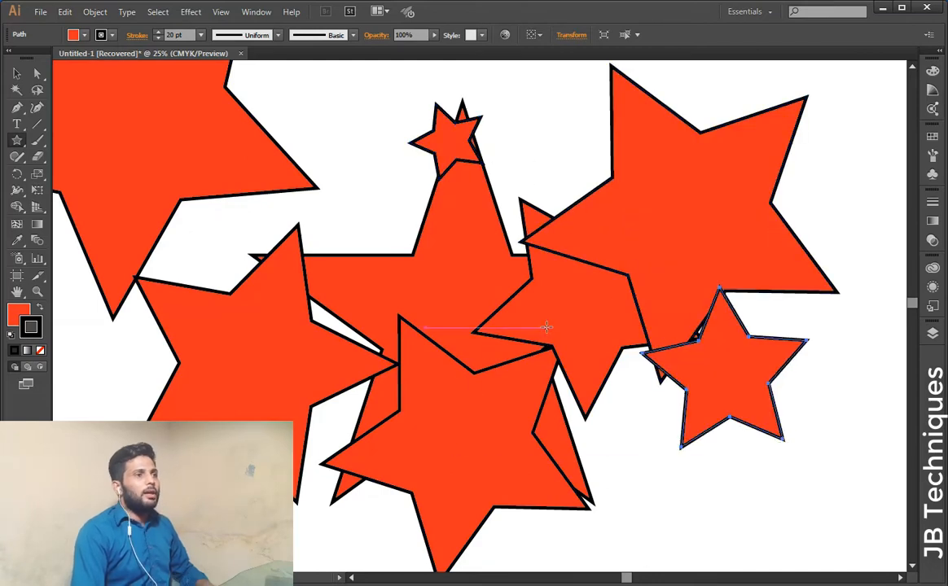
# - Bring the large central star to the front of all the other stars and shift it slightly down and left
pyautogui.press('v')
pyautogui.rightClick(433, 267)
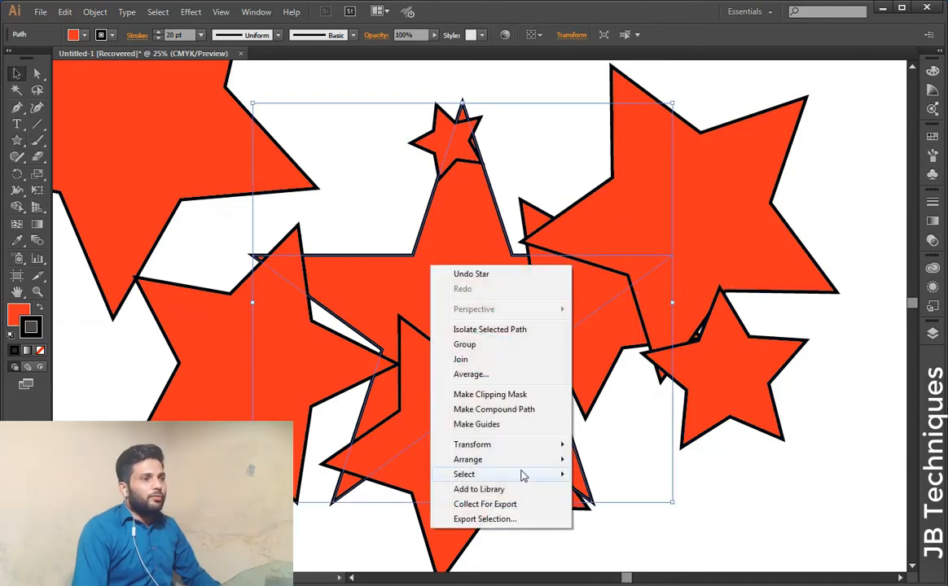
pyautogui.moveTo(489, 459)
pyautogui.click(617, 459)
pyautogui.moveTo(534, 338); pyautogui.dragTo(513, 347)
# - Fill the large central star with green, leaving it selected
pyautogui.click(73, 34)
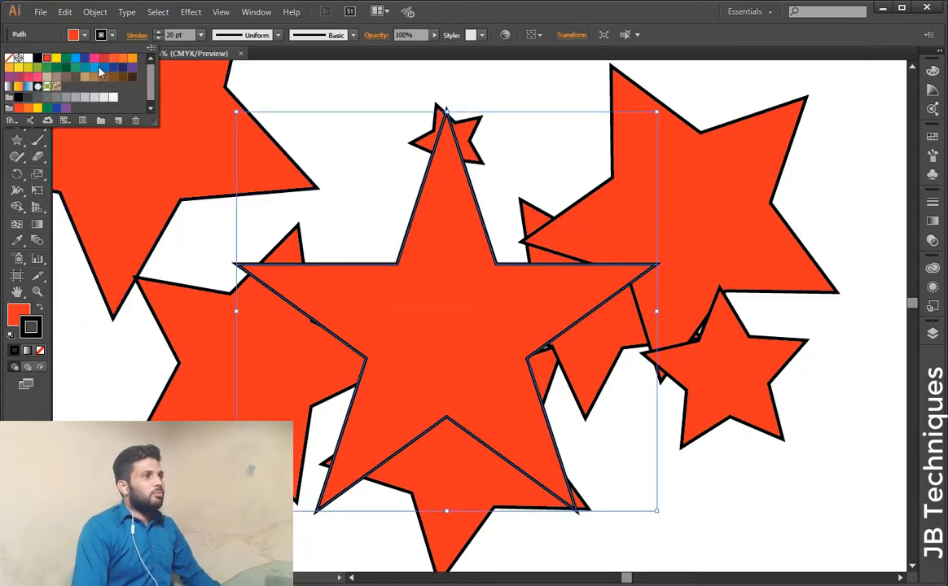
pyautogui.click(67, 67)
pyautogui.click(754, 509)
pyautogui.click(753, 512)
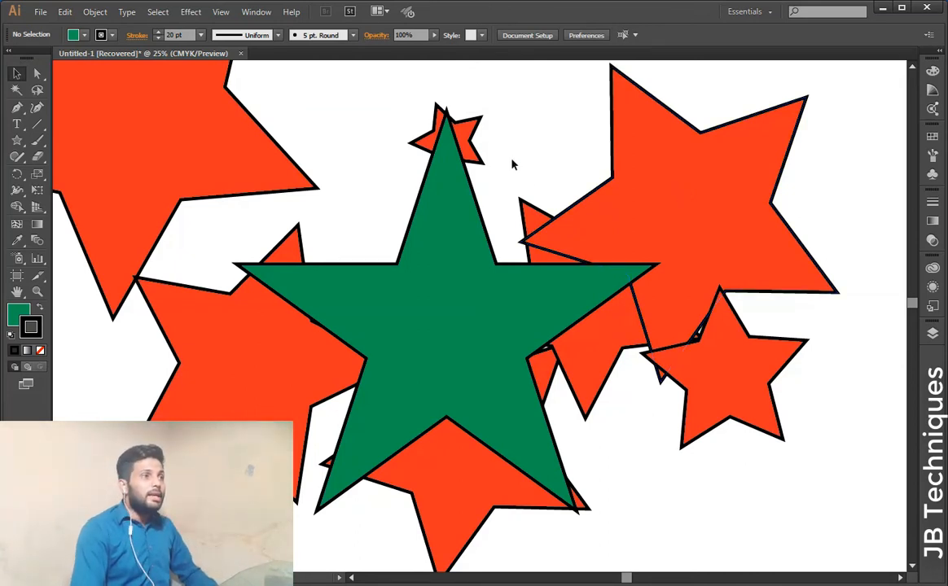
pyautogui.click(424, 348)
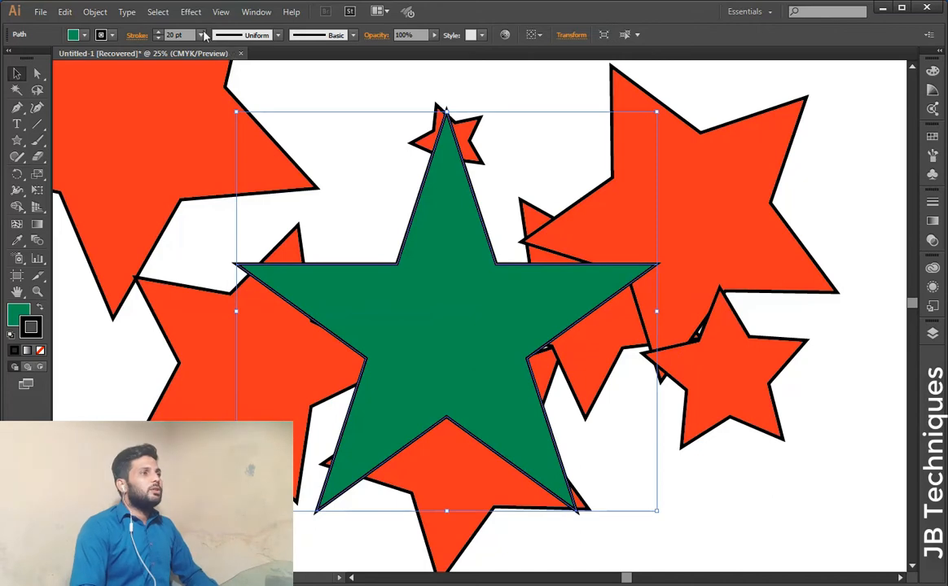
# - Set the green star's stroke weight to 50 pt and deselect it
pyautogui.write('50')
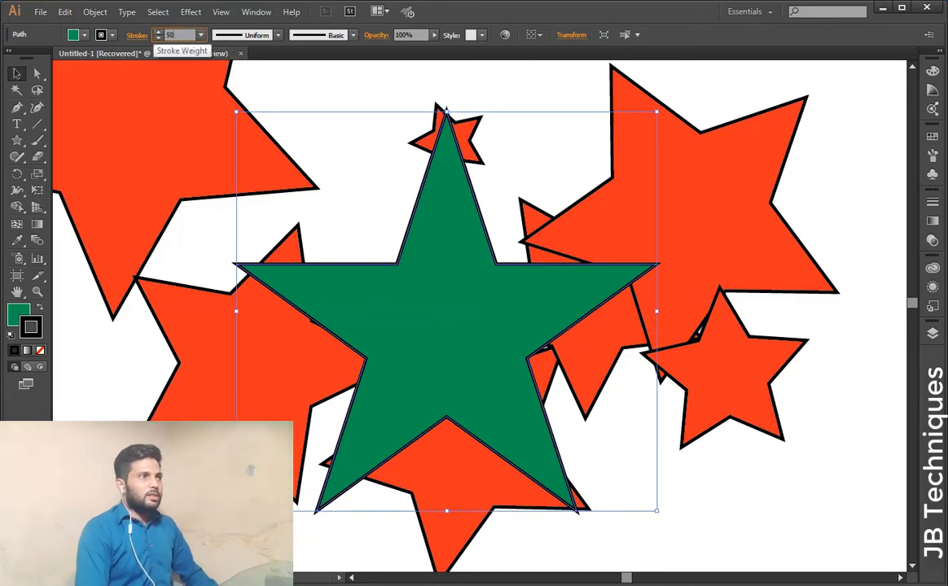
pyautogui.press('Return')
pyautogui.click(774, 480)
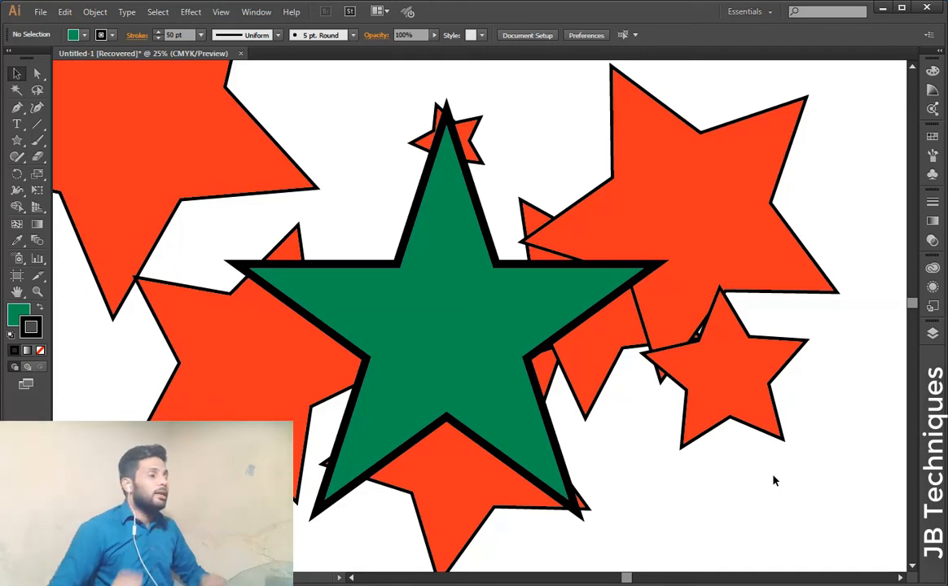
# - Switch the green star to Draw Inside mode and activate the Paintbrush tool
pyautogui.click(449, 290)
pyautogui.click(78, 371)
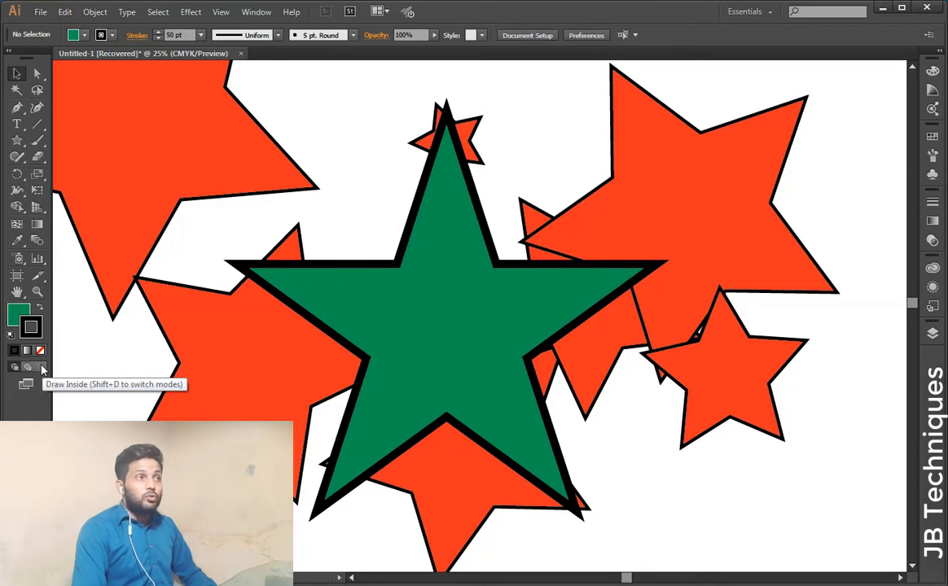
pyautogui.click(644, 224)
pyautogui.click(440, 312)
pyautogui.click(584, 384)
pyautogui.click(684, 457)
pyautogui.click(433, 278)
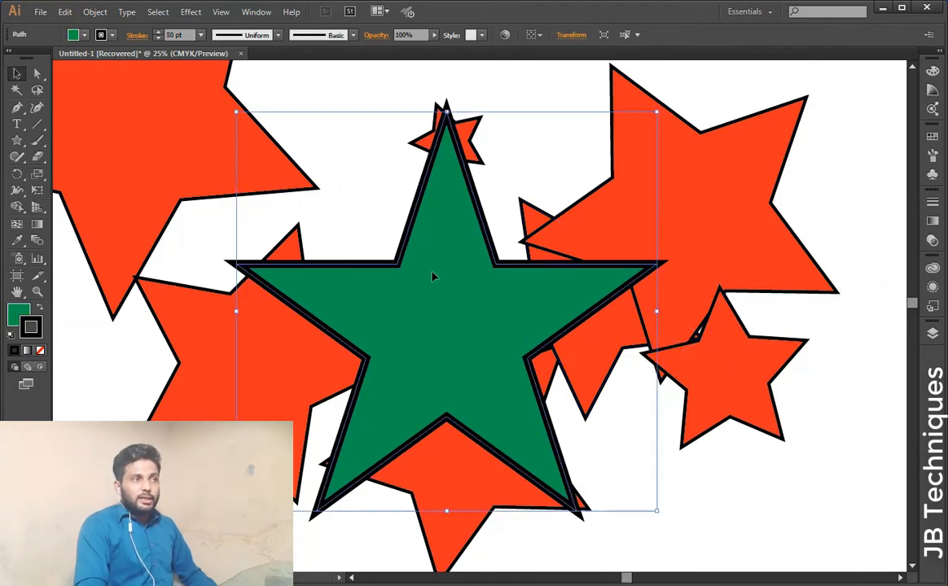
pyautogui.click(40, 368)
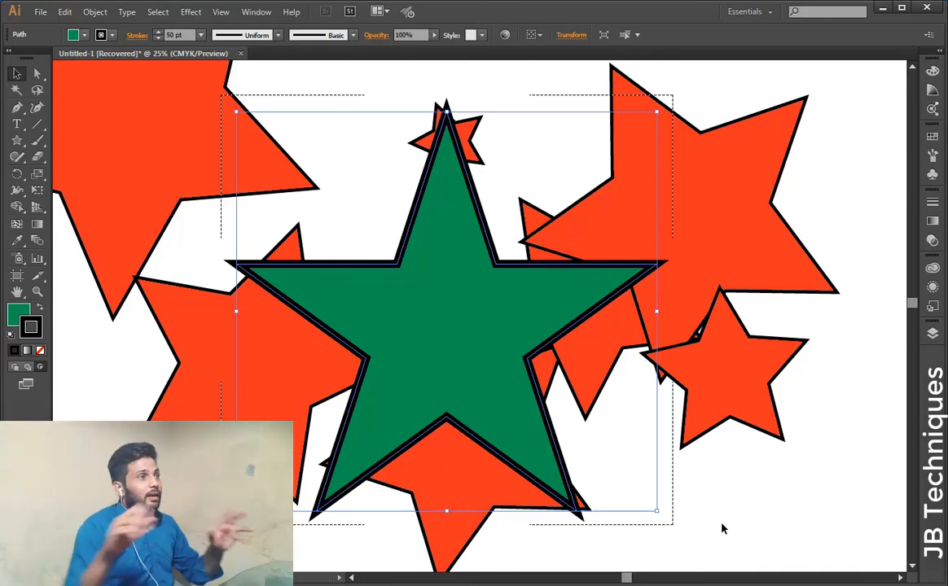
pyautogui.click(36, 141)
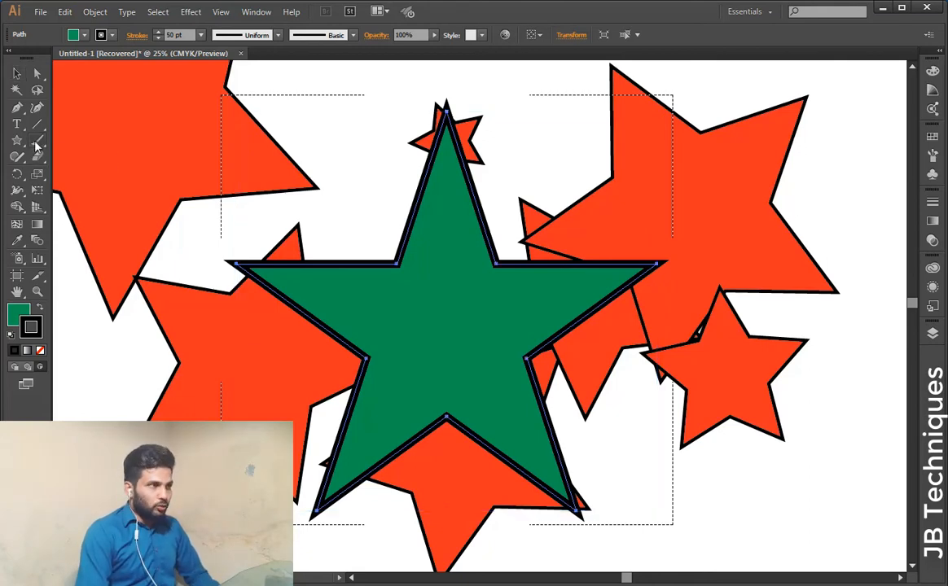
pyautogui.click(174, 34)
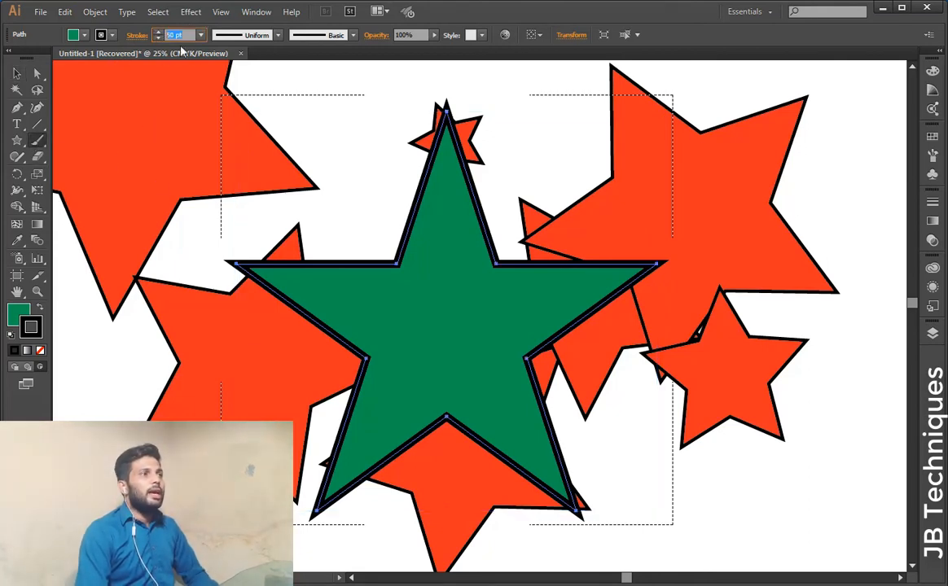
pyautogui.write('100')
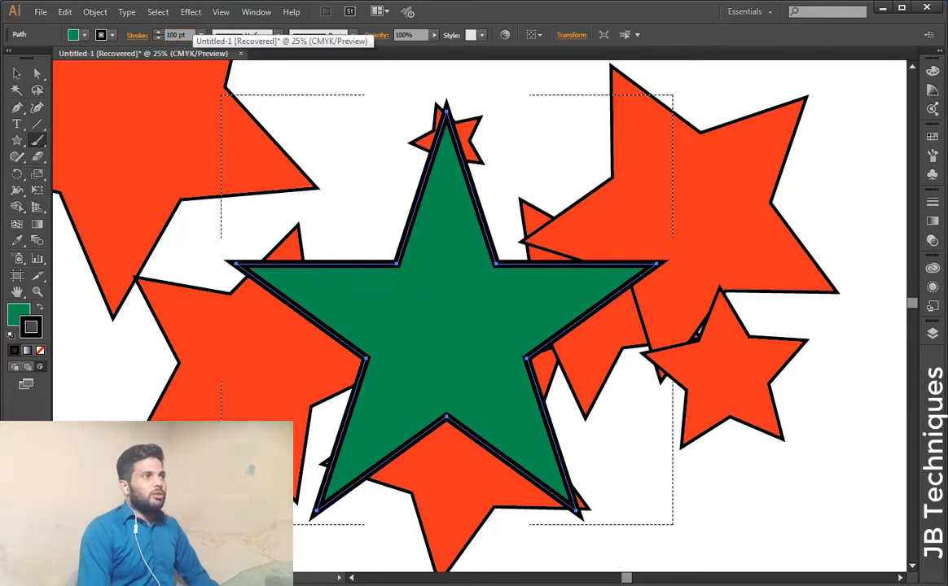
pyautogui.press('Return')
pyautogui.hotkey('ctrl', 'z')
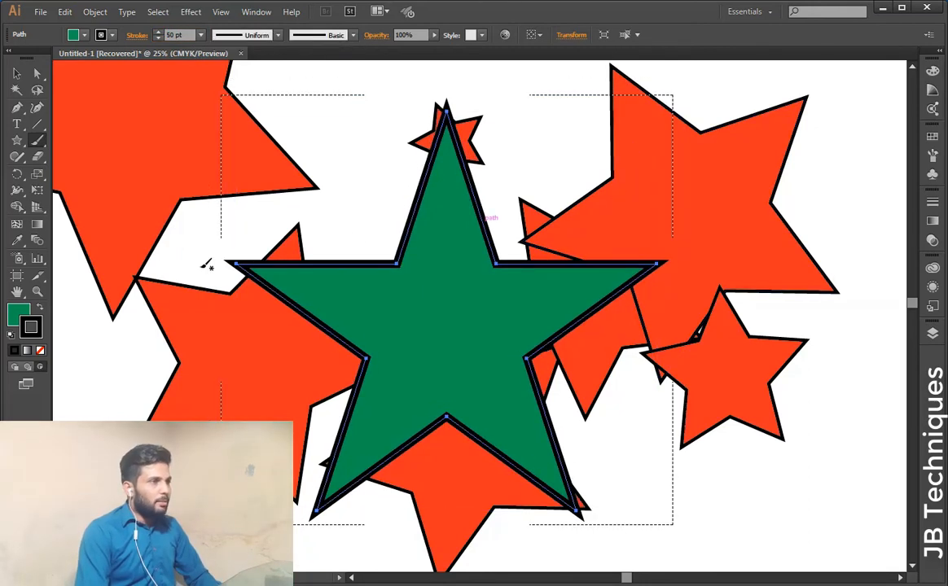
# - With nothing selected, set the stroke to 100 pt and paint a black diagonal brush stroke across the green star from upper right to lower left
pyautogui.click(87, 342)
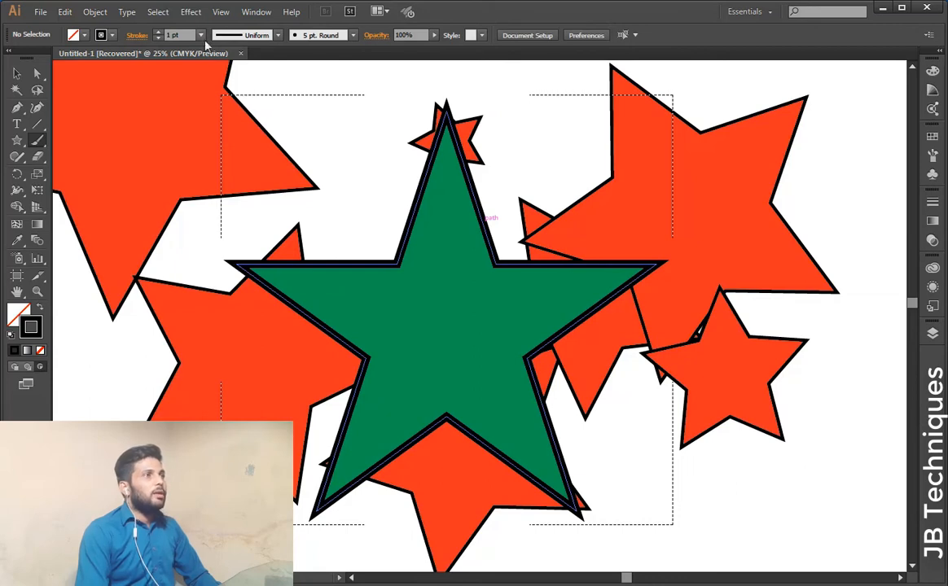
pyautogui.click(186, 35)
pyautogui.write('100')
pyautogui.press('Return')
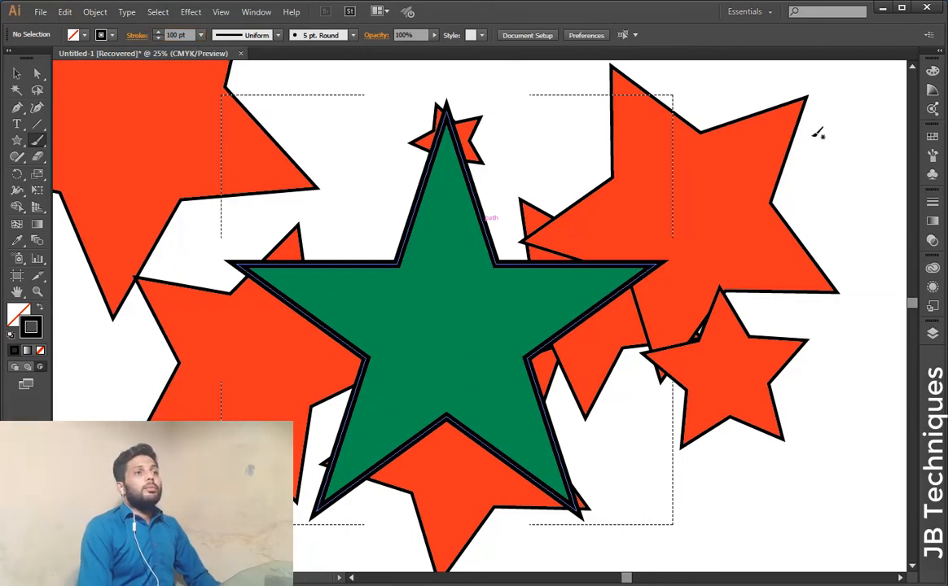
pyautogui.moveTo(853, 110)
pyautogui.mouseDown()
pyautogui.moveTo(752, 176)
pyautogui.moveTo(743, 206)
pyautogui.moveTo(685, 192)
pyautogui.moveTo(619, 195)
pyautogui.moveTo(480, 226)
pyautogui.moveTo(141, 406)
pyautogui.moveTo(88, 409)
pyautogui.moveTo(75, 378)
pyautogui.mouseUp()
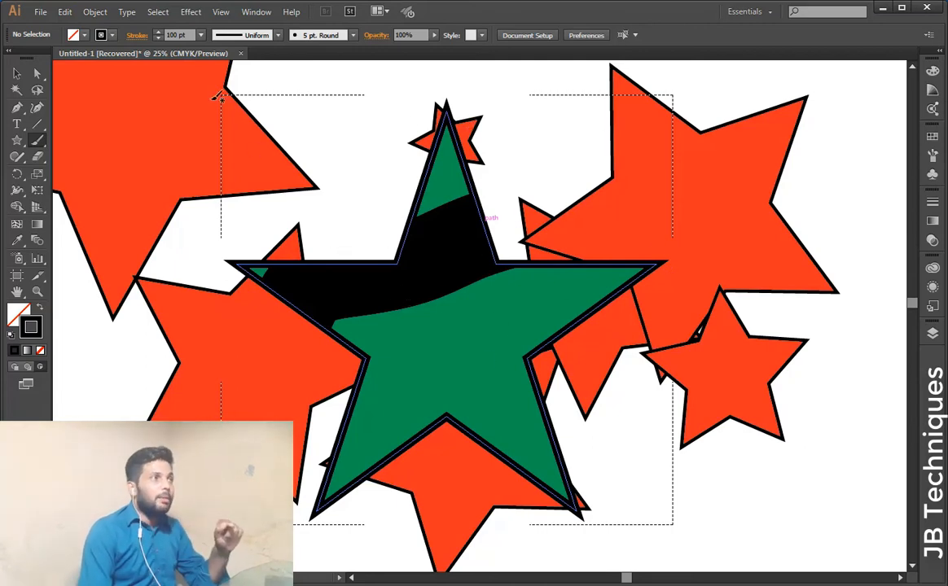
pyautogui.click(183, 34)
pyautogui.write('503')
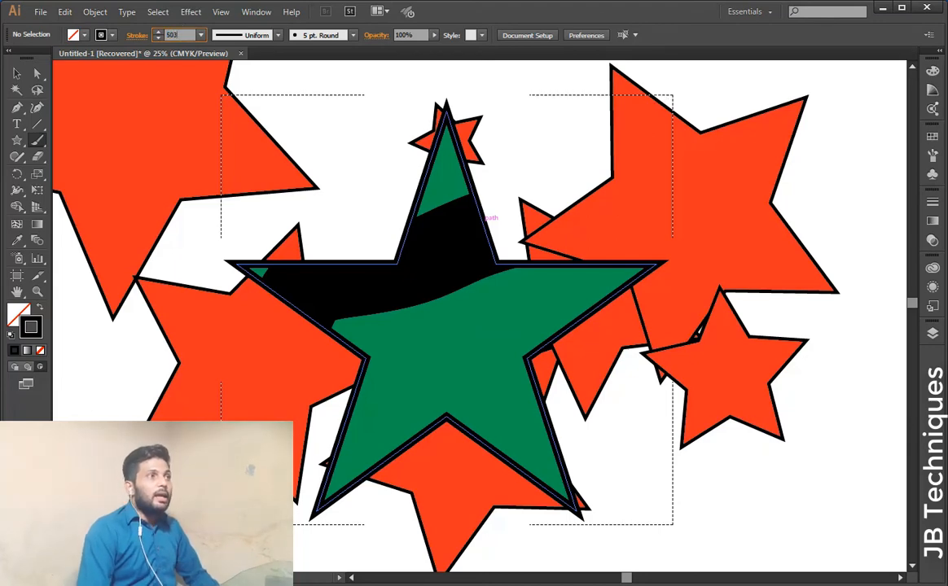
pyautogui.press('Return')
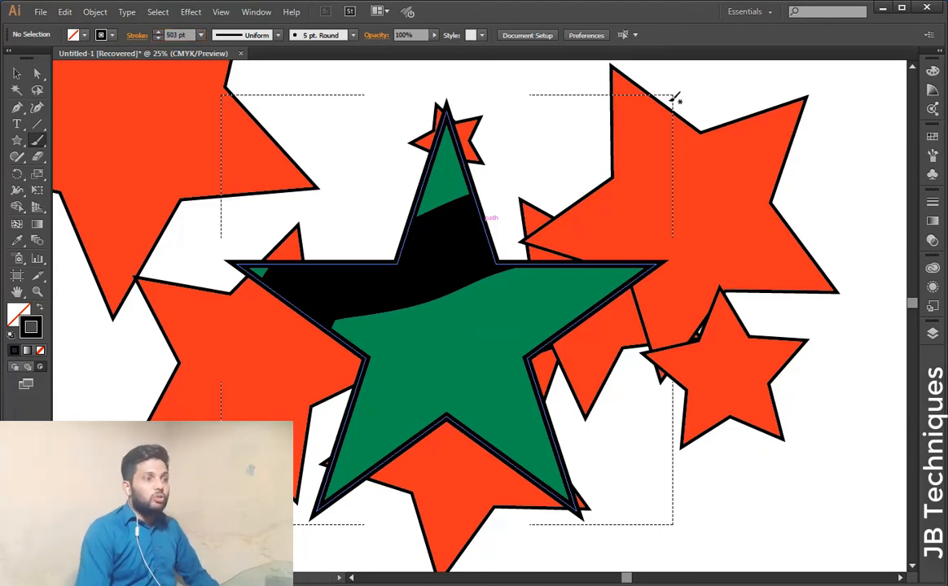
# - Set the brush stroke to 40 pt and paint several black strokes crossing the green star in different directions
pyautogui.click(172, 35)
pyautogui.write('40')
pyautogui.press('Return')
pyautogui.moveTo(861, 289)
pyautogui.mouseDown()
pyautogui.moveTo(853, 313)
pyautogui.moveTo(731, 347)
pyautogui.moveTo(607, 365)
pyautogui.moveTo(456, 366)
pyautogui.moveTo(324, 394)
pyautogui.moveTo(122, 411)
pyautogui.mouseUp()
pyautogui.moveTo(587, 82)
pyautogui.mouseDown()
pyautogui.moveTo(393, 405)
pyautogui.moveTo(281, 481)
pyautogui.mouseUp()
pyautogui.moveTo(228, 167); pyautogui.dragTo(562, 500)
pyautogui.moveTo(474, 177); pyautogui.dragTo(614, 390)
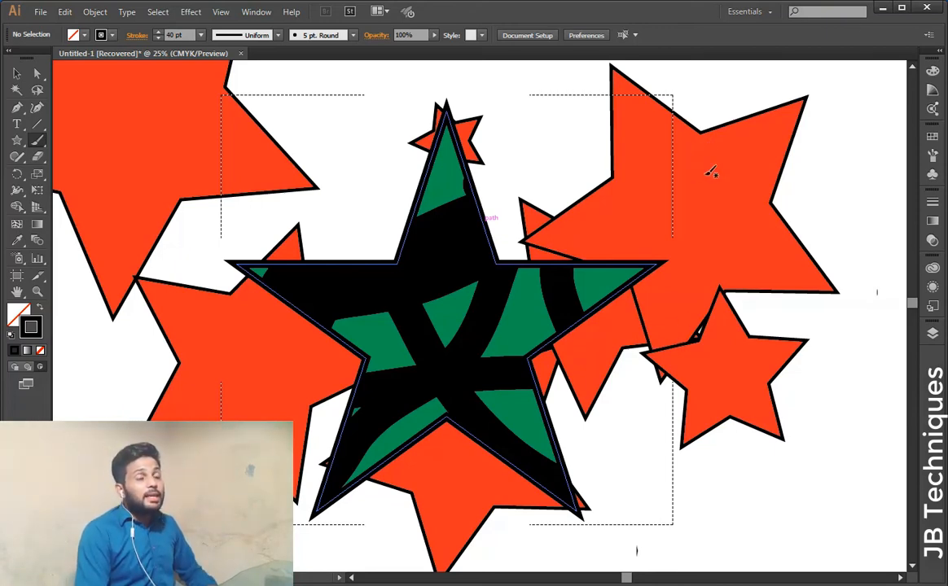
pyautogui.moveTo(97, 129)
pyautogui.mouseDown()
pyautogui.moveTo(322, 163)
pyautogui.moveTo(824, 214)
pyautogui.moveTo(747, 485)
pyautogui.moveTo(529, 521)
pyautogui.moveTo(293, 520)
pyautogui.moveTo(96, 104)
pyautogui.mouseUp()
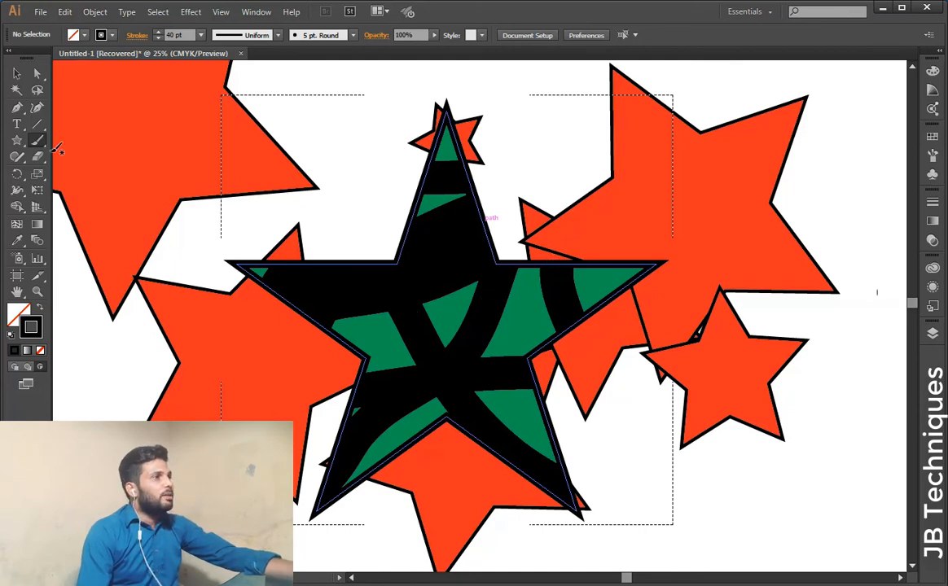
# - Draw several unfilled ellipses with 40 pt black strokes overlapping the green star, including a circle about 1202 pt wide around its top point, then deselect
pyautogui.click(26, 143)
pyautogui.click(77, 173)
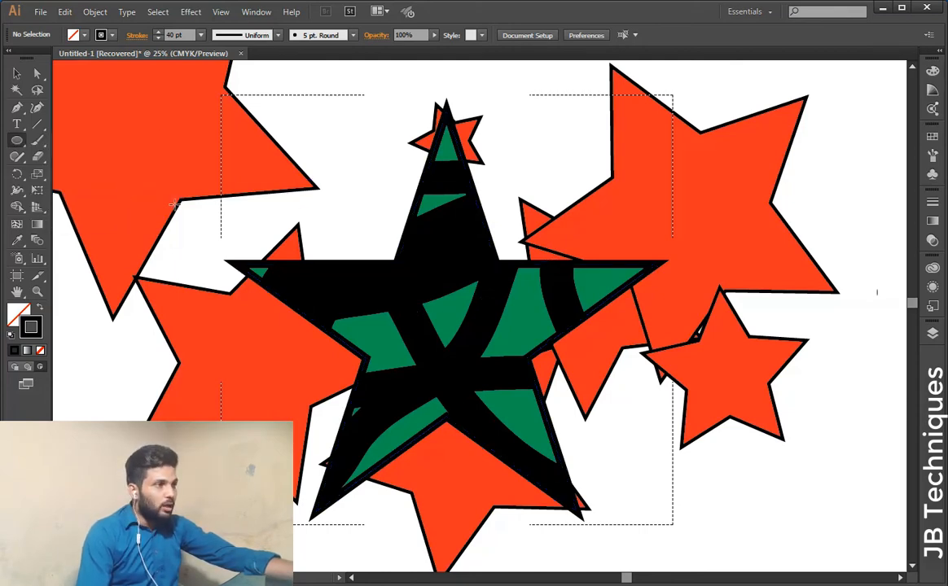
pyautogui.moveTo(135, 178); pyautogui.dragTo(380, 382)
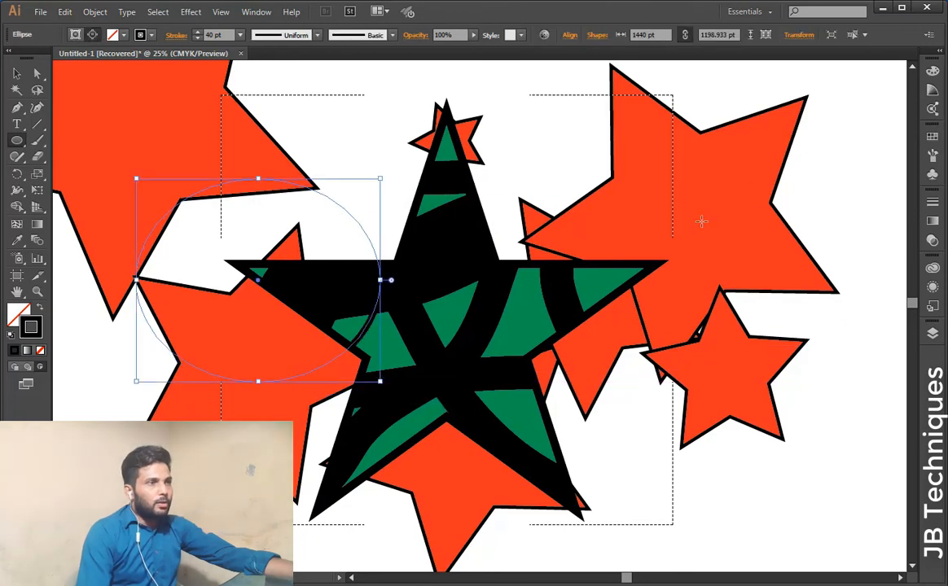
pyautogui.moveTo(754, 193); pyautogui.dragTo(507, 381)
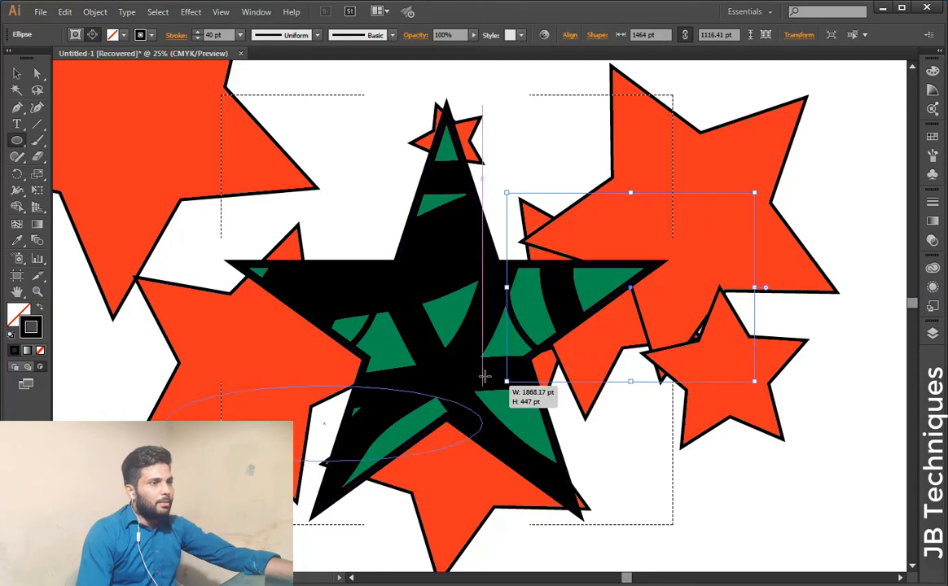
pyautogui.moveTo(251, 548); pyautogui.dragTo(455, 352)
pyautogui.moveTo(633, 547); pyautogui.dragTo(444, 352)
pyautogui.moveTo(350, 72); pyautogui.dragTo(551, 276)
pyautogui.click(16, 73)
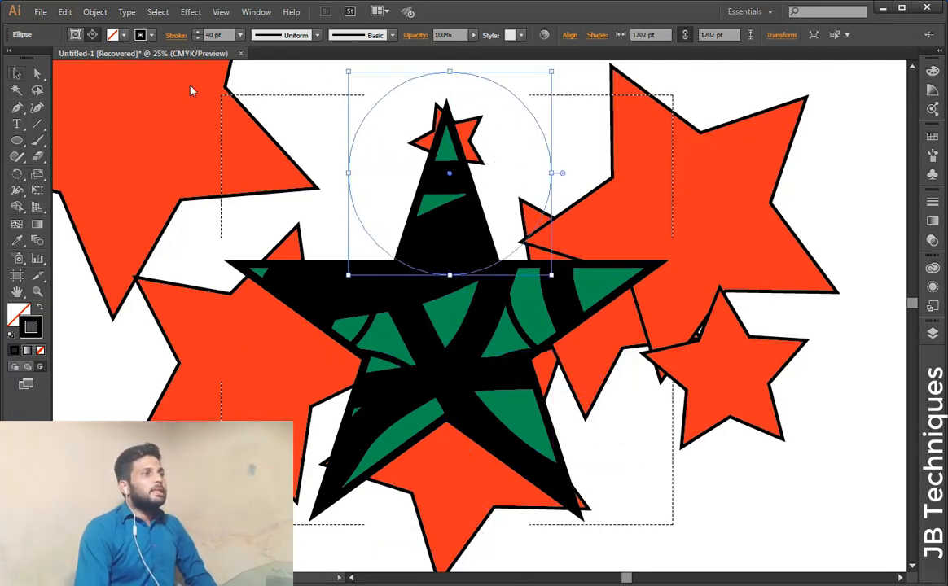
pyautogui.click(880, 131)
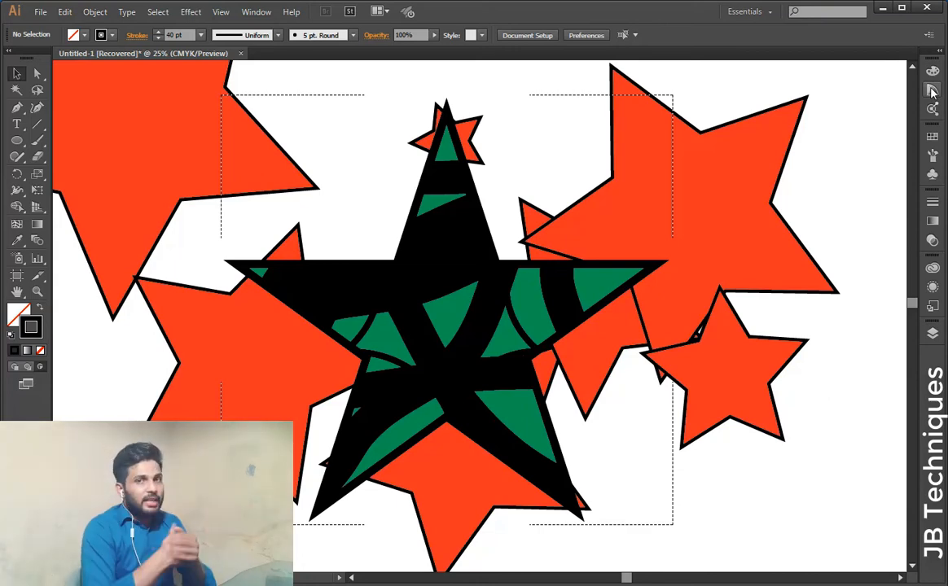
# - Select the 100 pt brush path inside the star to inspect it, deselect it and leave Draw Inside mode
pyautogui.click(37, 75)
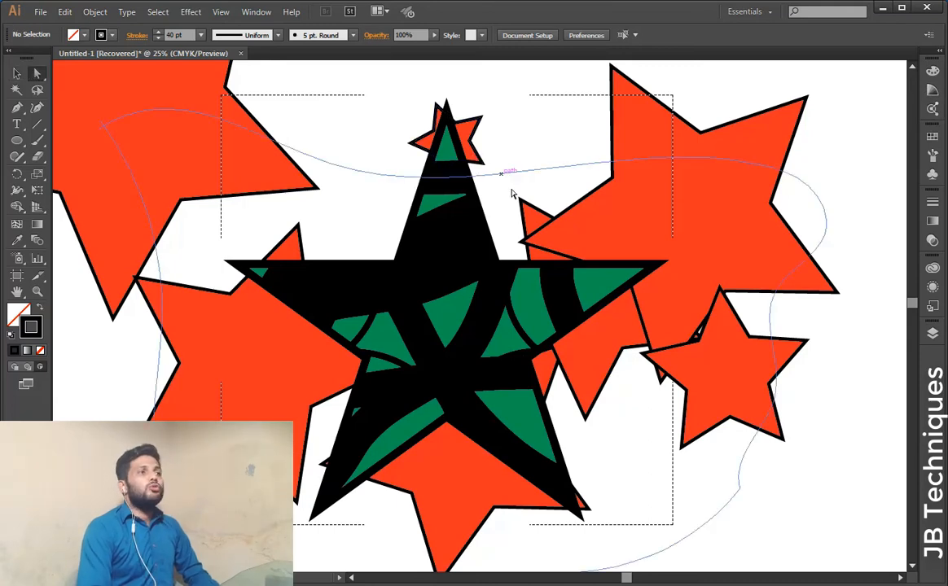
pyautogui.click(460, 222)
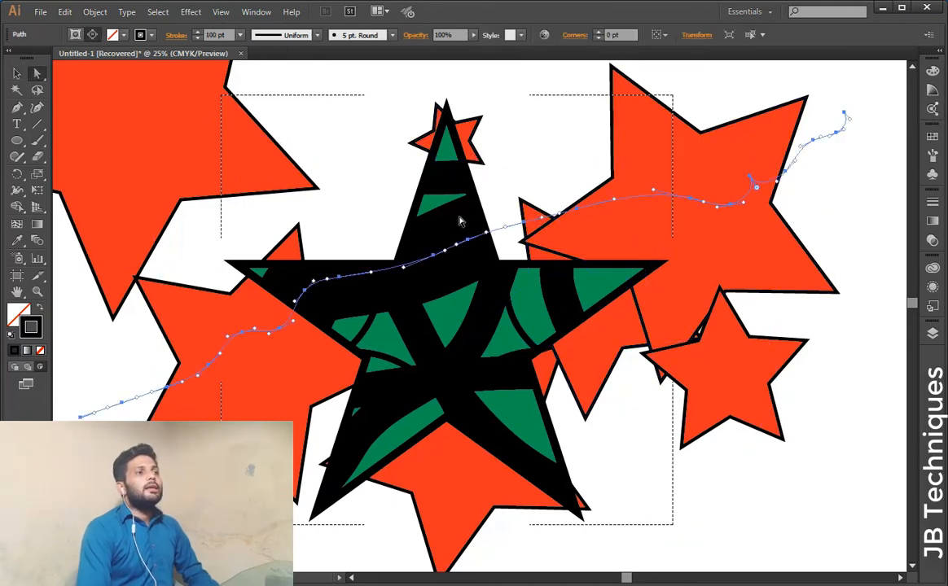
pyautogui.click(505, 117)
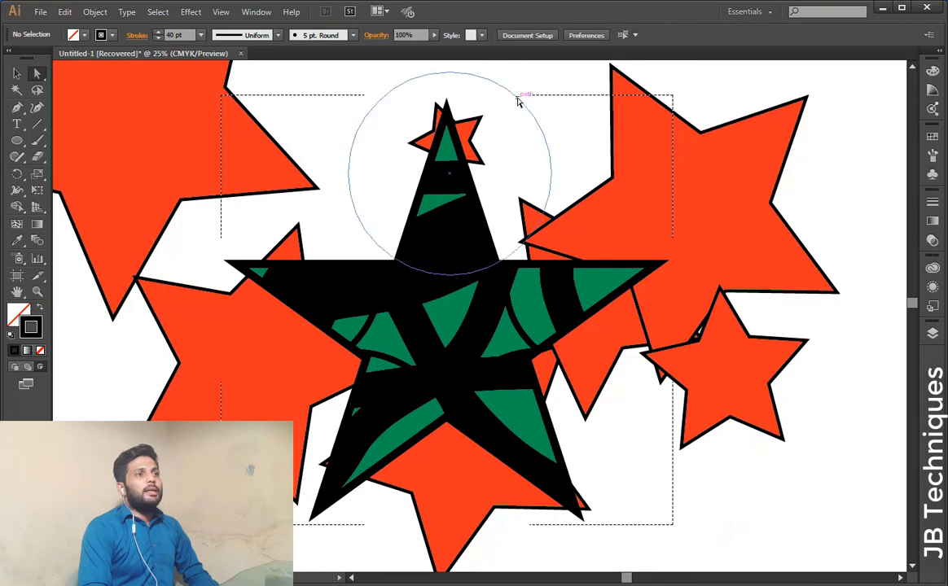
pyautogui.hotkey('shift', 'd')
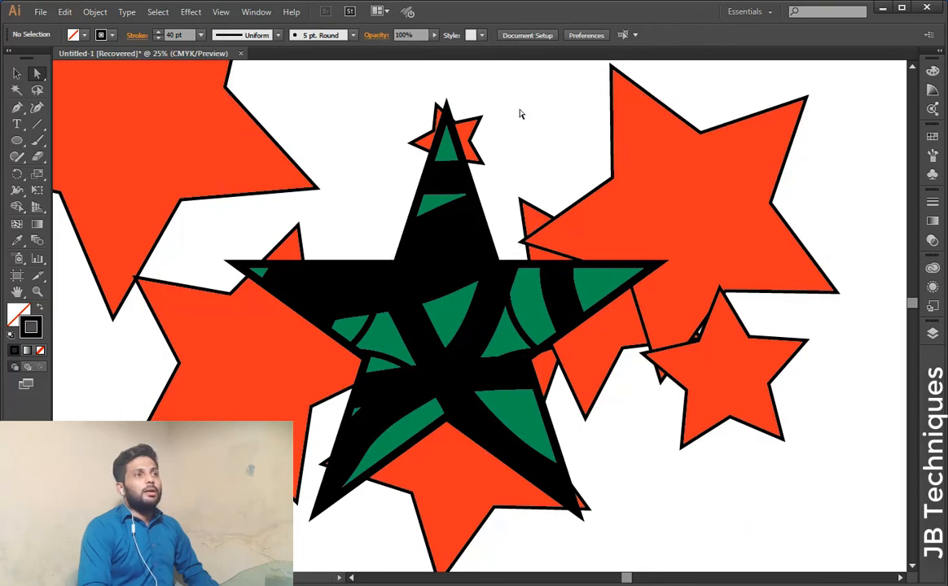
# - Try to give the circle around the star's top point a light blue fill
pyautogui.click(81, 33)
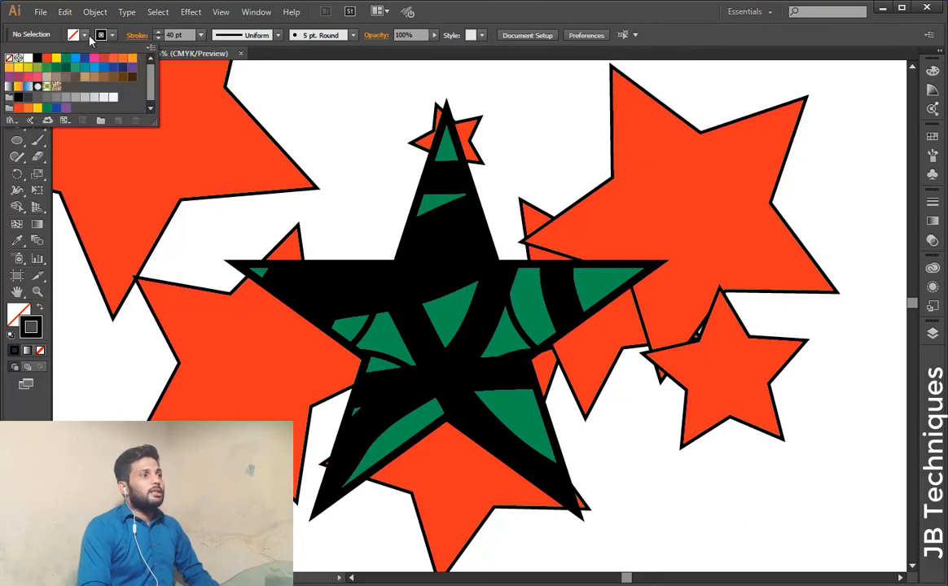
pyautogui.click(79, 60)
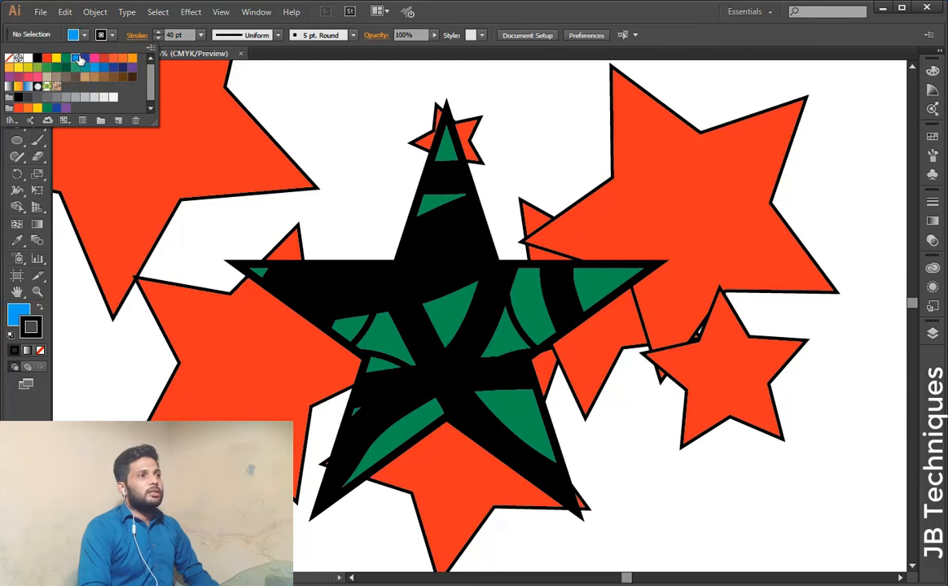
pyautogui.click(537, 136)
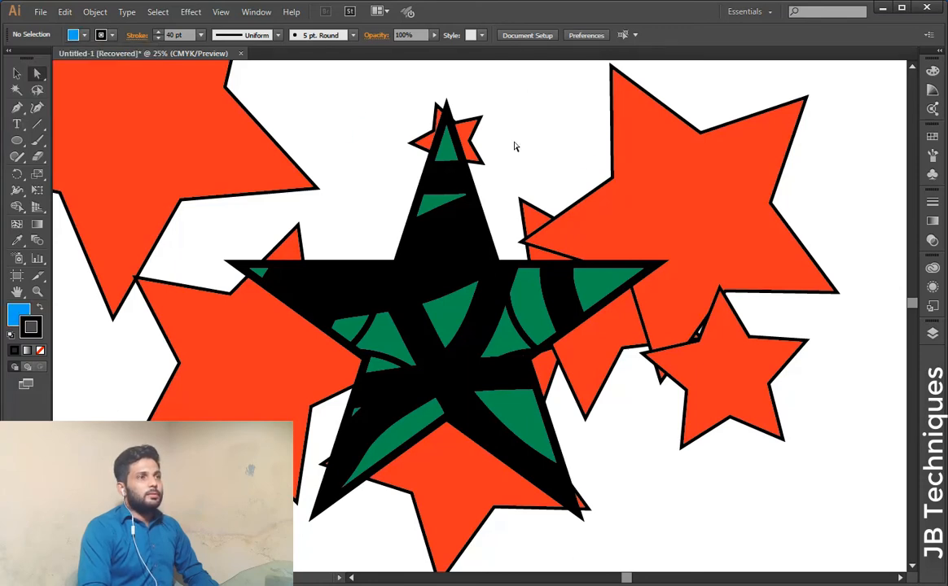
pyautogui.moveTo(362, 69); pyautogui.dragTo(559, 136)
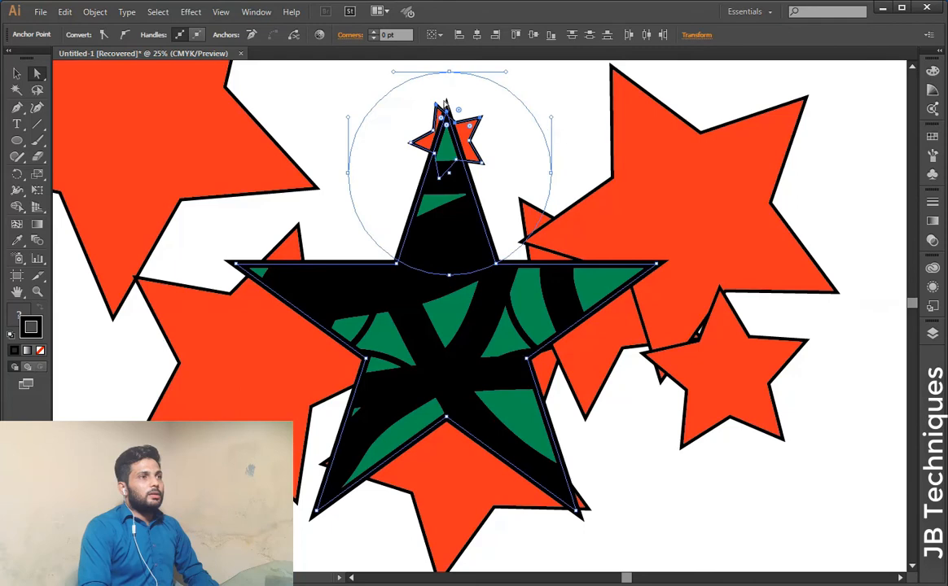
pyautogui.click(527, 142)
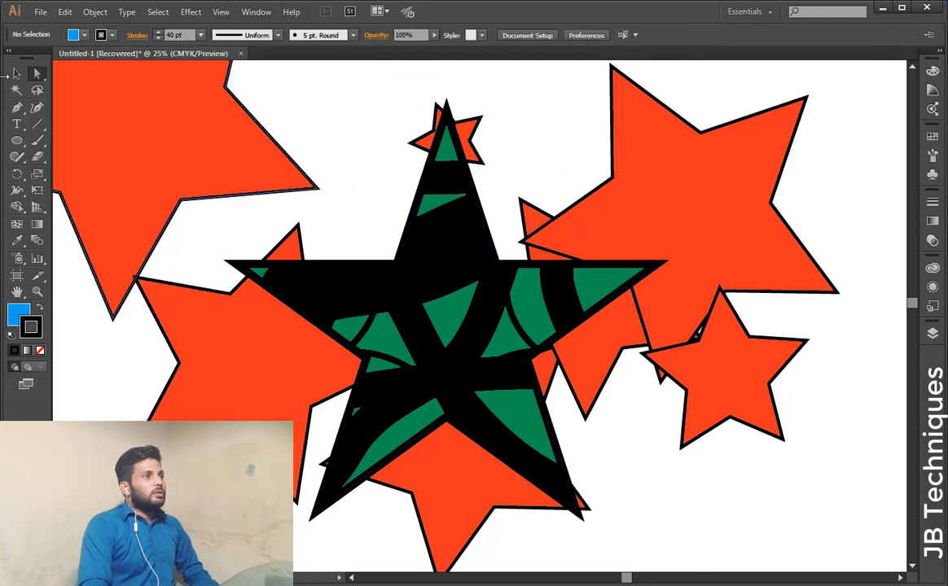
# - Isolate the green star's clip group and fill the circle around the star's top point with pink
pyautogui.press('v')
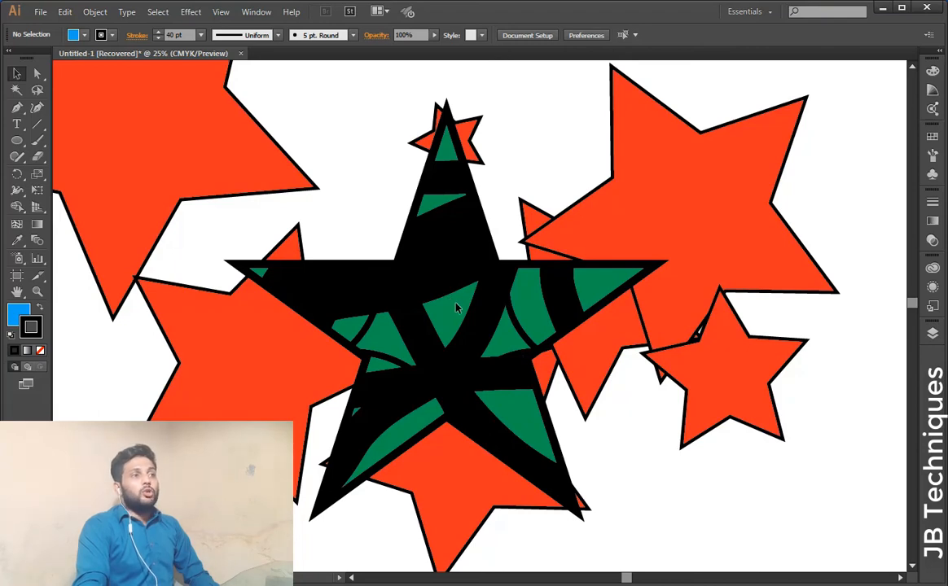
pyautogui.click(456, 277)
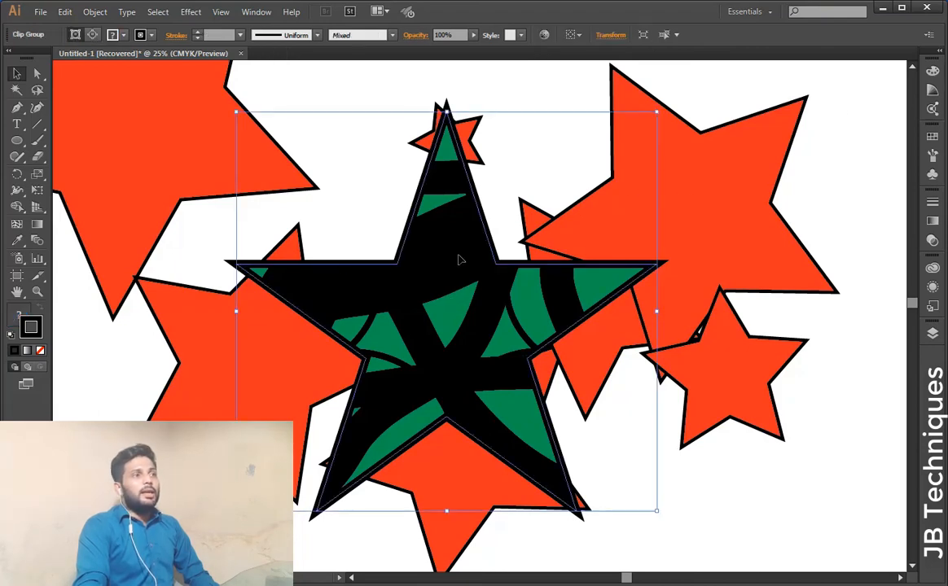
pyautogui.doubleClick(452, 196)
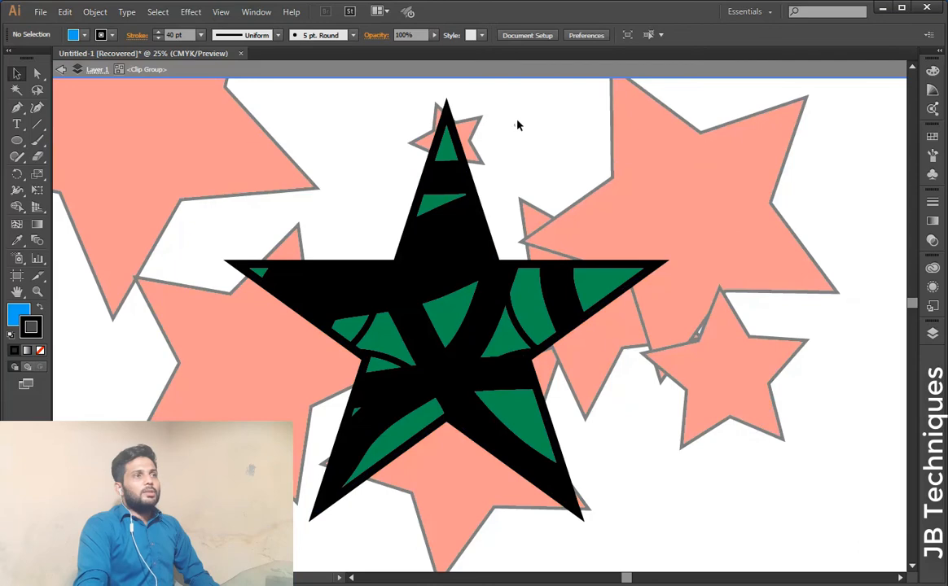
pyautogui.click(524, 104)
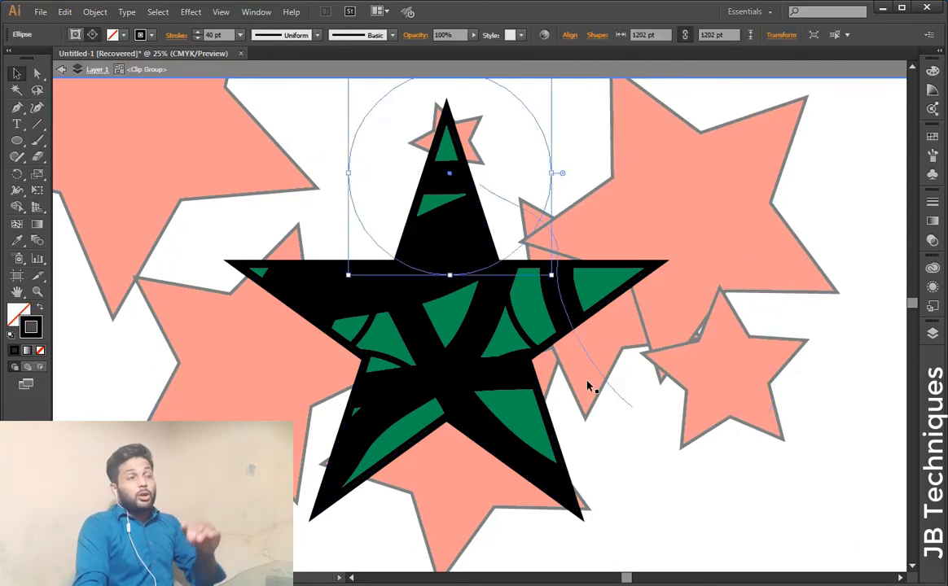
pyautogui.click(125, 35)
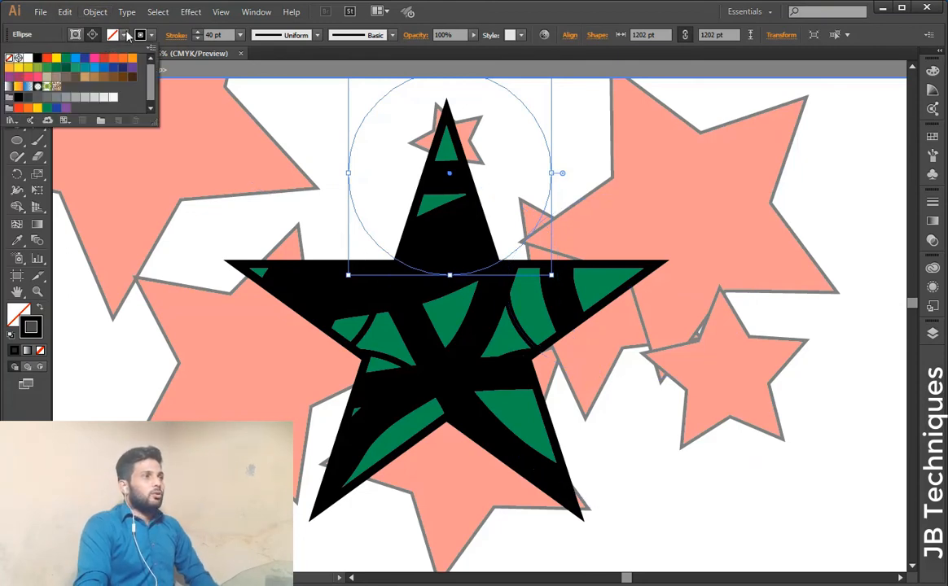
pyautogui.click(95, 60)
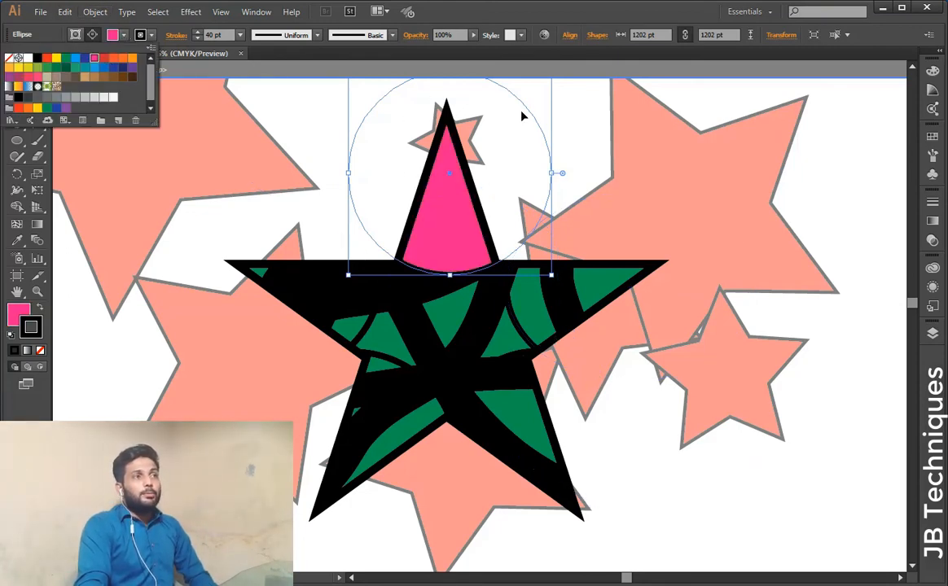
pyautogui.click(526, 150)
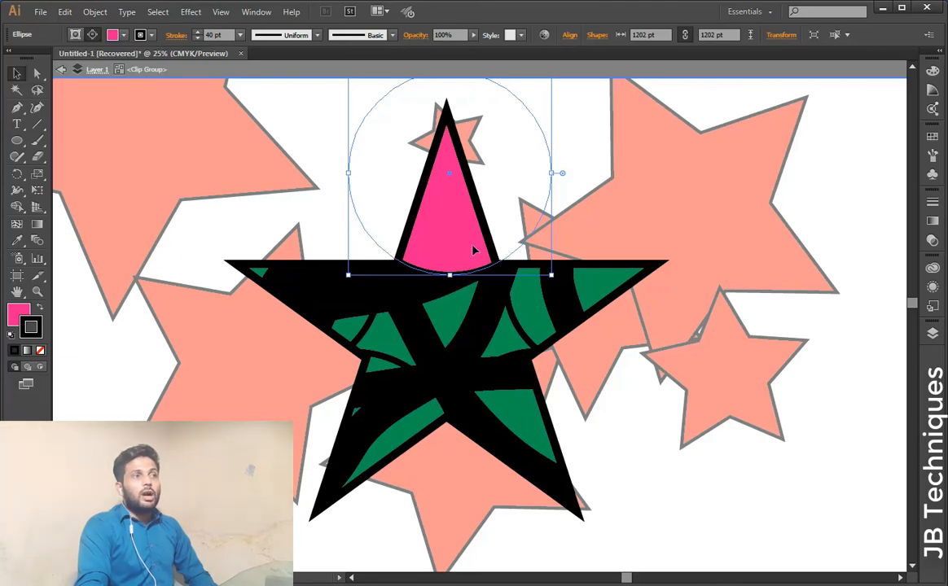
# - Isolate the pink circle, move it straight down toward the star's centre, and leave isolation mode
pyautogui.doubleClick(450, 245)
pyautogui.moveTo(456, 177); pyautogui.dragTo(458, 230)
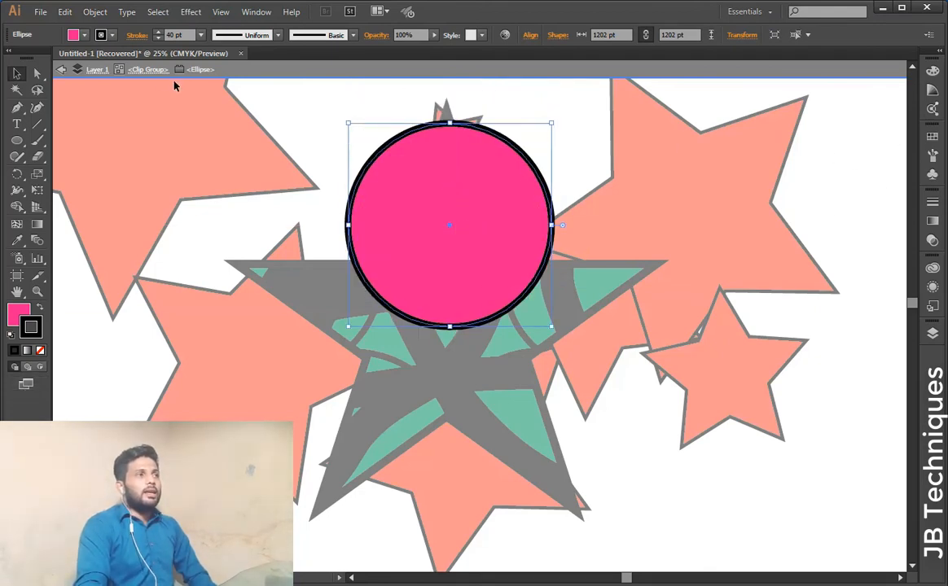
pyautogui.click(61, 71)
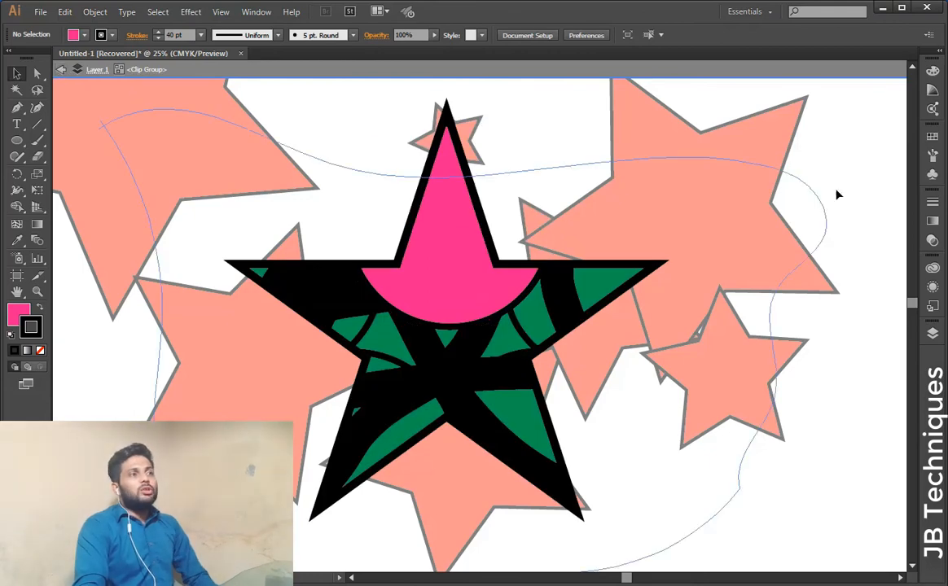
pyautogui.click(434, 202)
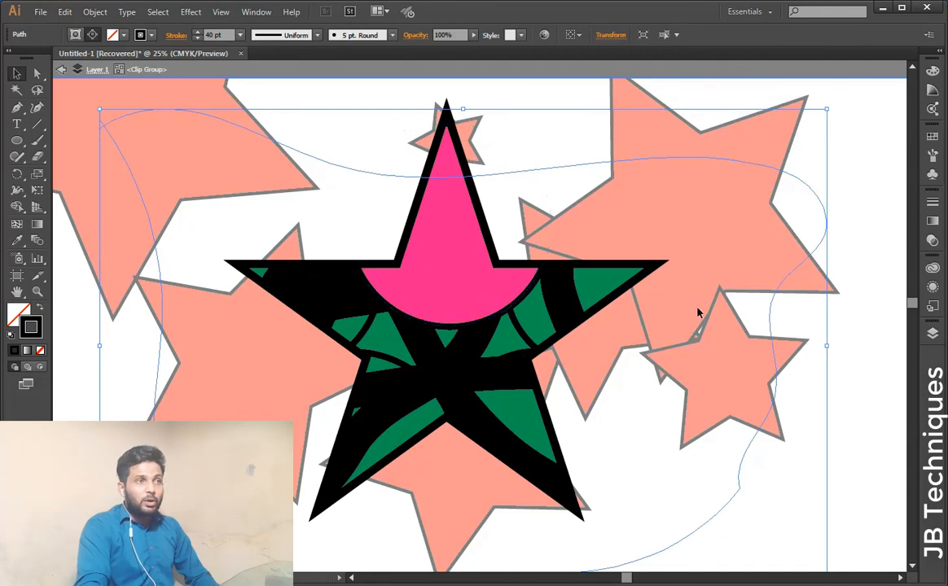
pyautogui.hotkey('ctrl', 'shift', 'a')
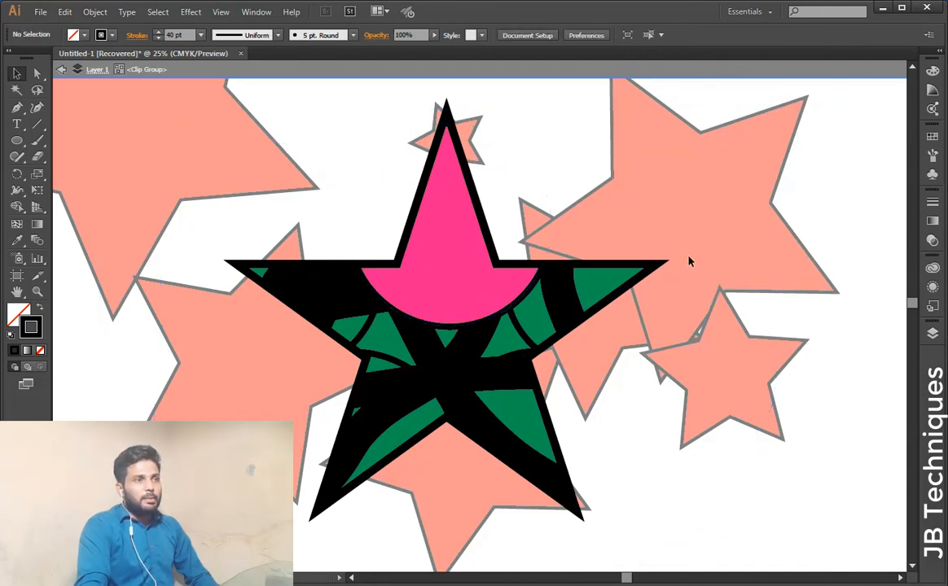
pyautogui.press('Escape')
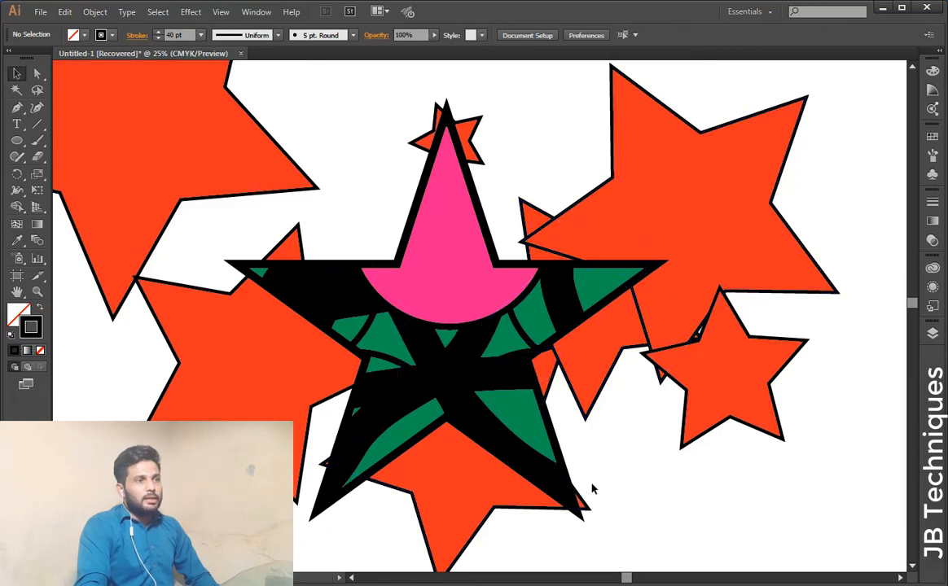
pyautogui.moveTo(592, 515)
pyautogui.mouseDown()
pyautogui.moveTo(635, 462)
pyautogui.moveTo(469, 535)
pyautogui.mouseUp()
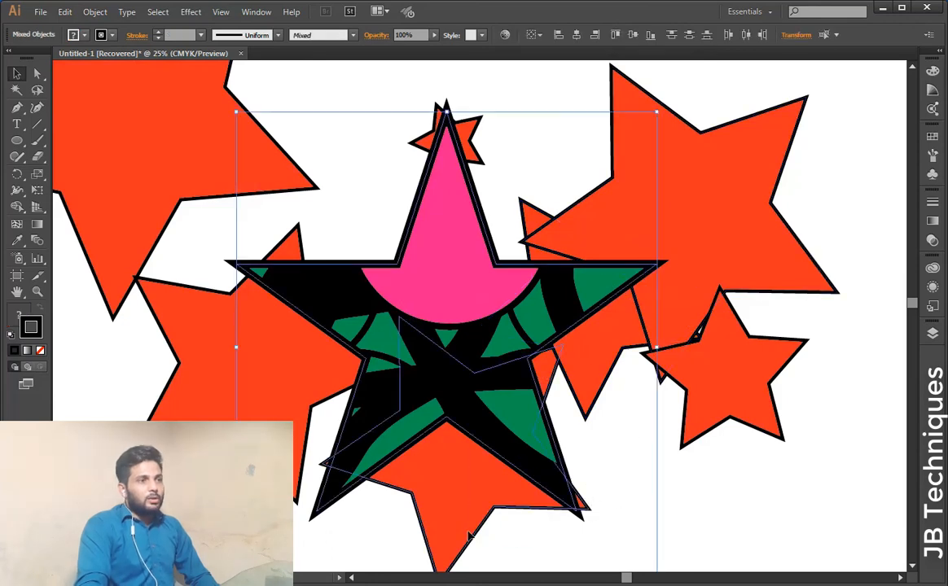
pyautogui.click(346, 360)
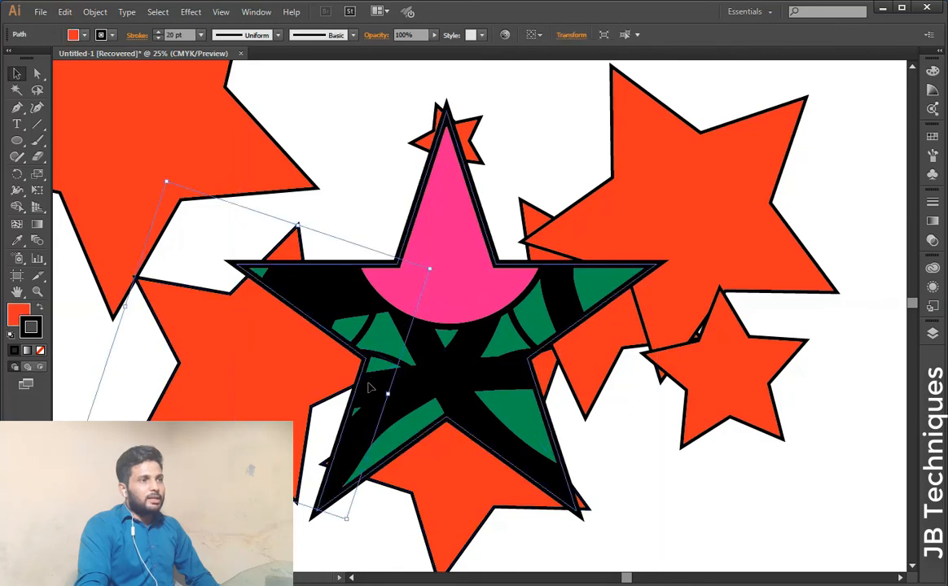
pyautogui.click(419, 310)
pyautogui.click(629, 403)
# - Inside the star's clip group, duplicate the pink circle onto the lower-right arm and fill the copy with orange
pyautogui.click(455, 275)
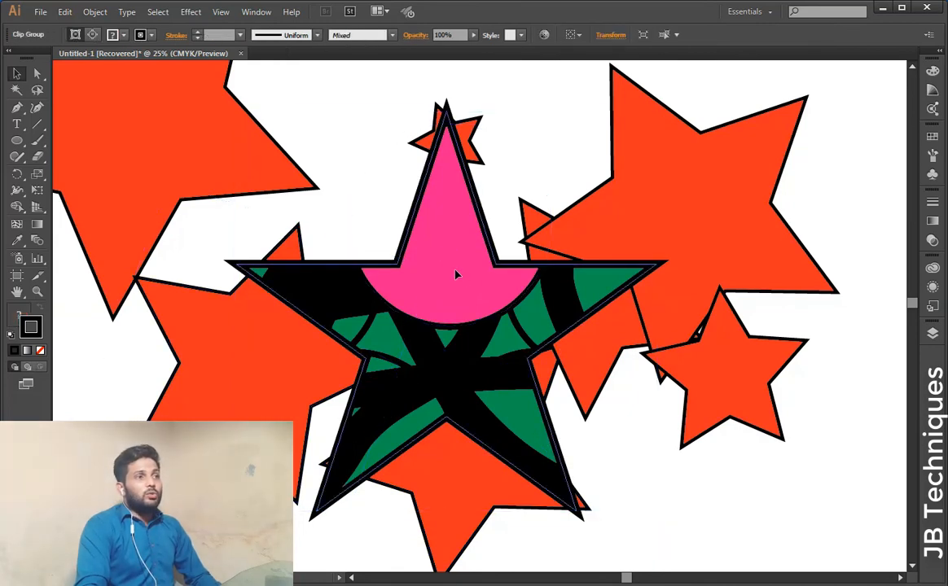
pyautogui.moveTo(462, 295); pyautogui.dragTo(544, 521)
pyautogui.doubleClick(460, 285)
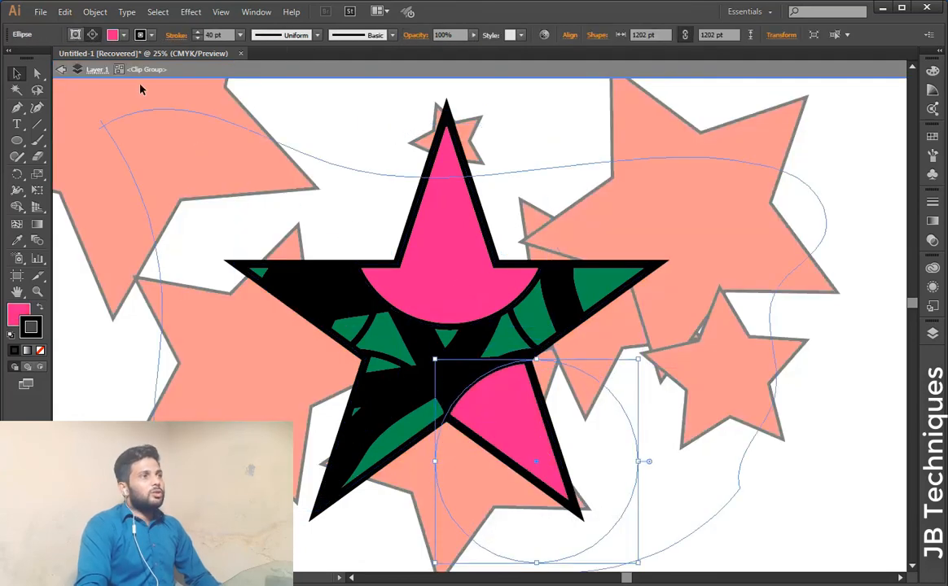
pyautogui.click(123, 35)
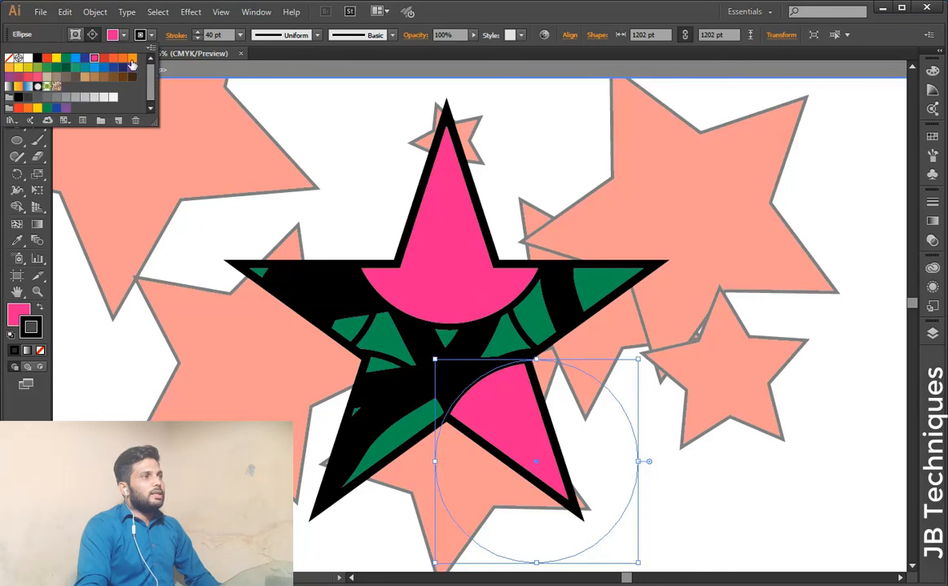
pyautogui.click(131, 60)
pyautogui.click(347, 132)
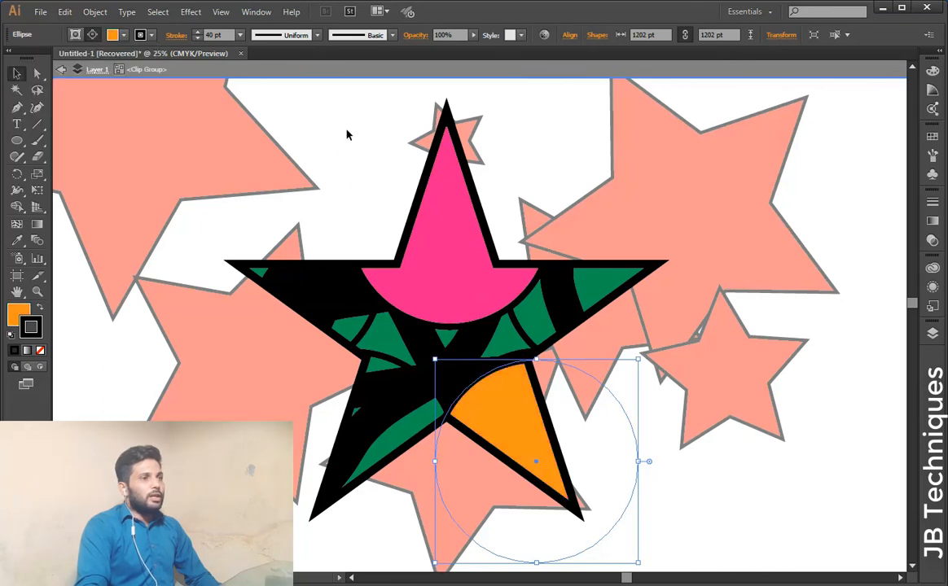
# - Isolate the long black brush path to view it unclipped, leave isolation mode and select the star's clip group
pyautogui.doubleClick(731, 489)
pyautogui.scroll(-2, 667, 406)
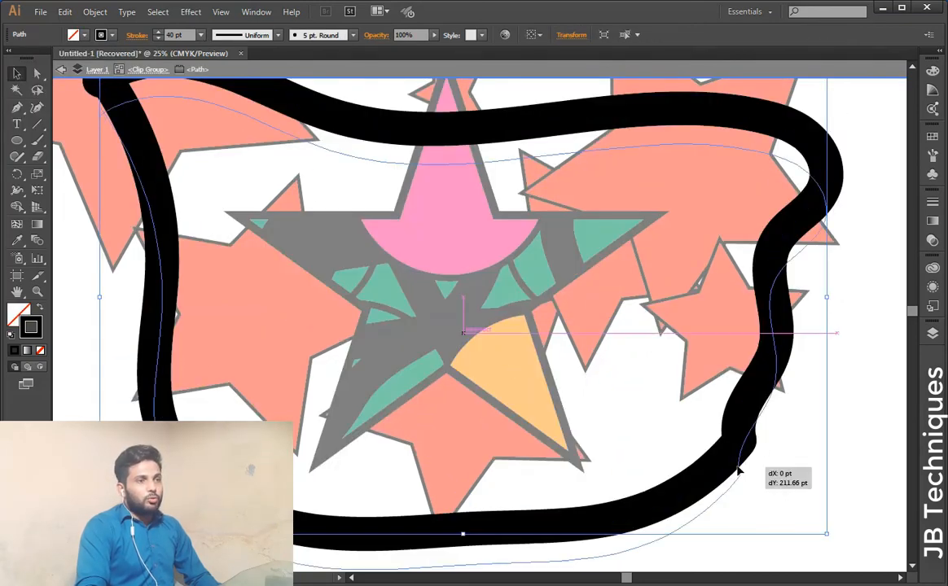
pyautogui.doubleClick(838, 450)
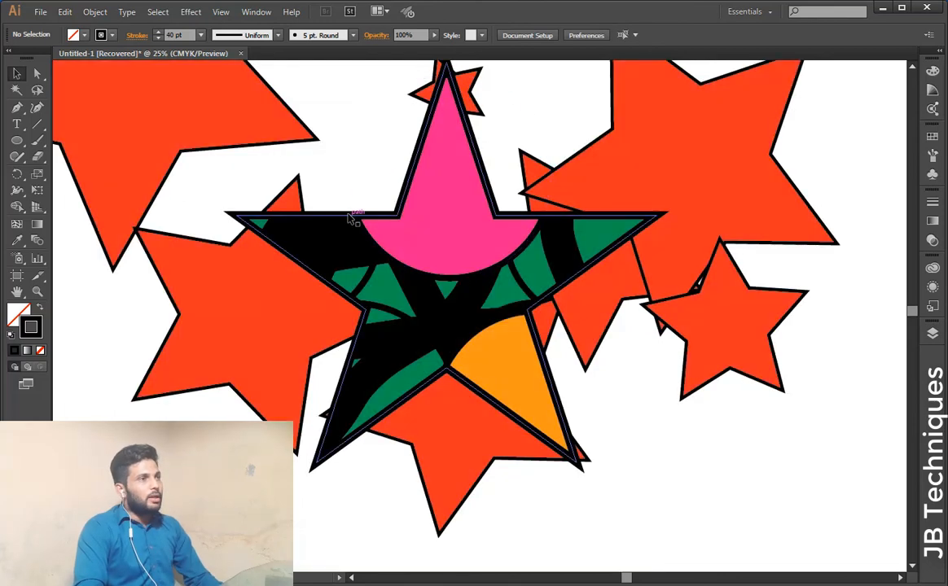
pyautogui.scroll(1, 514, 275)
pyautogui.scroll(-2, 513, 276)
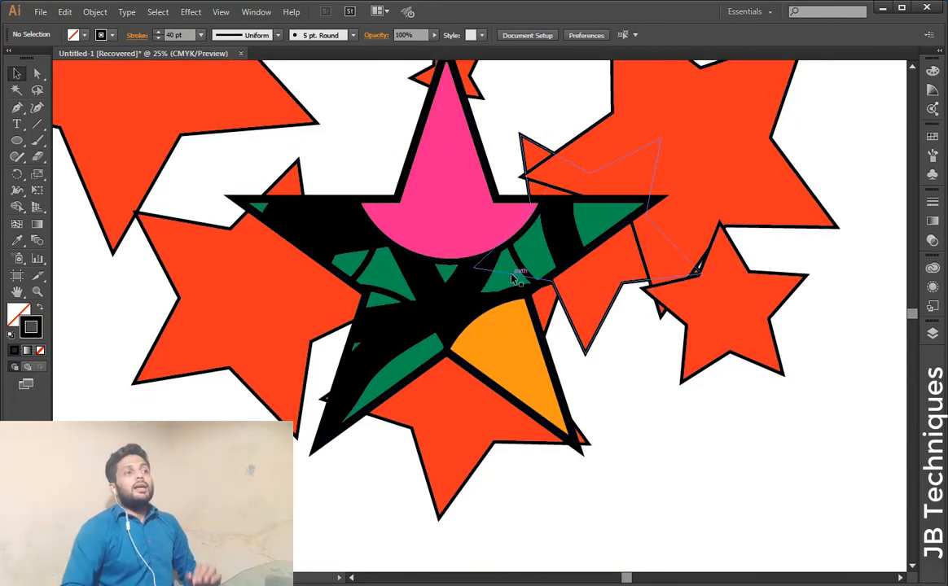
pyautogui.click(534, 367)
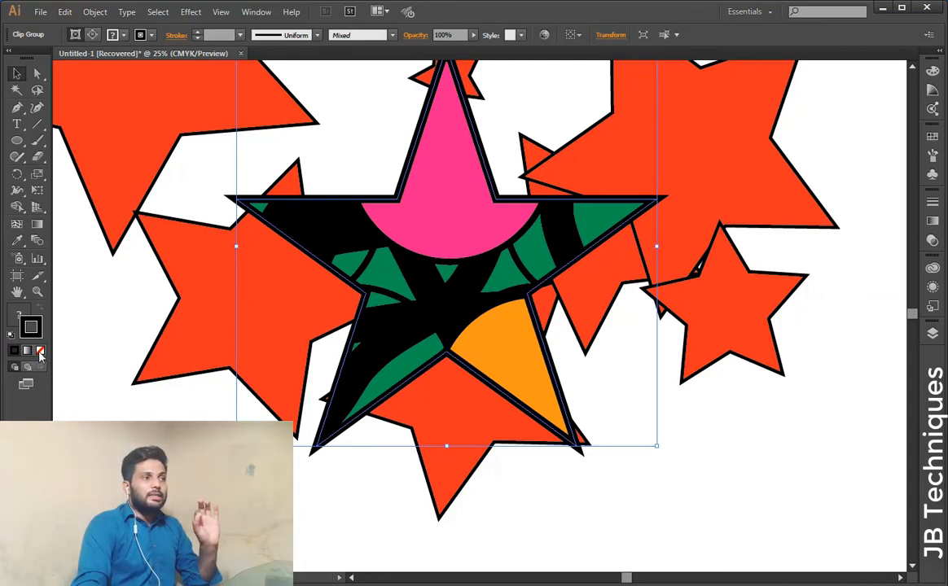
pyautogui.scroll(3, 470, 364)
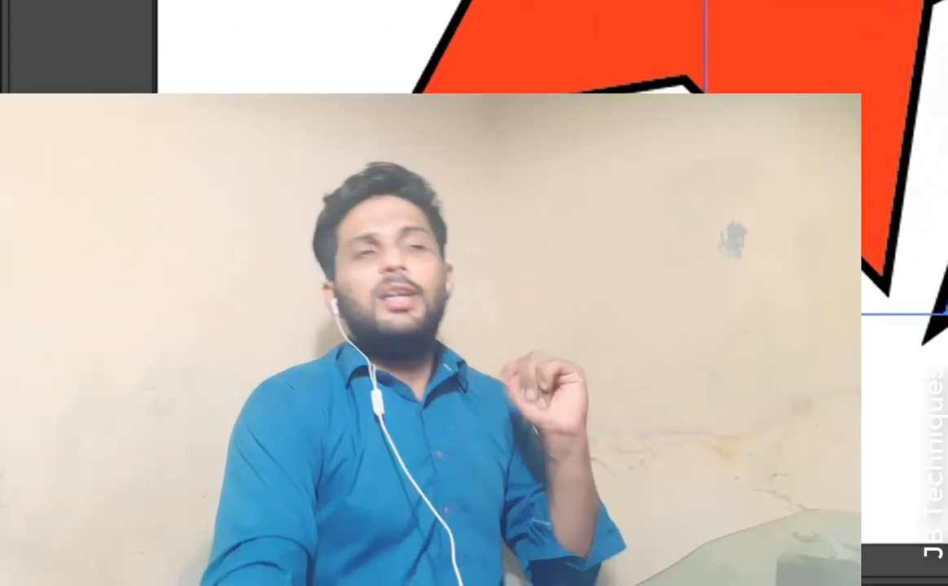